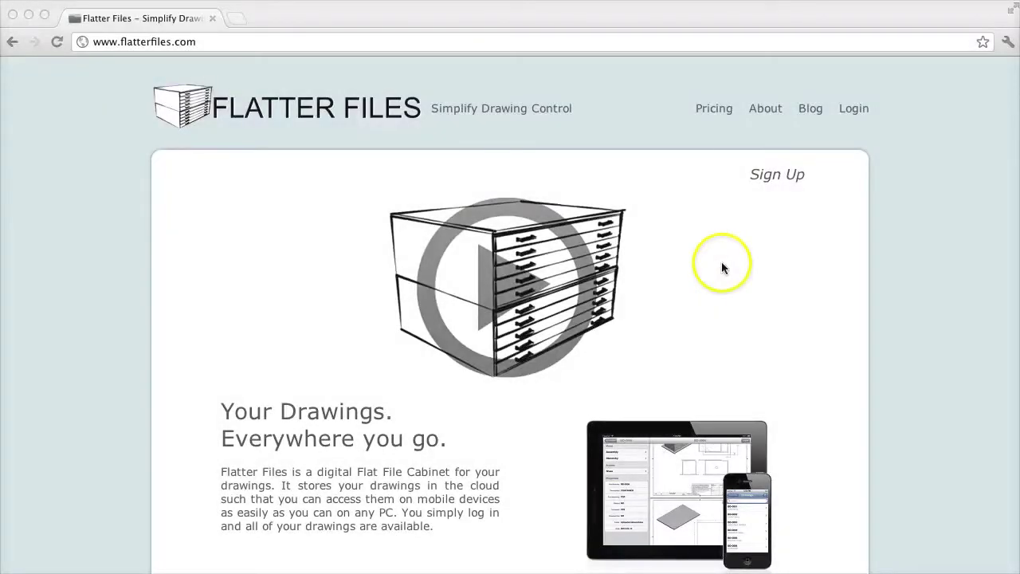
Open the Flatter Files web app and log in with the account e-mail and password
{"action": "left_click", "coordinate": [852, 110]}
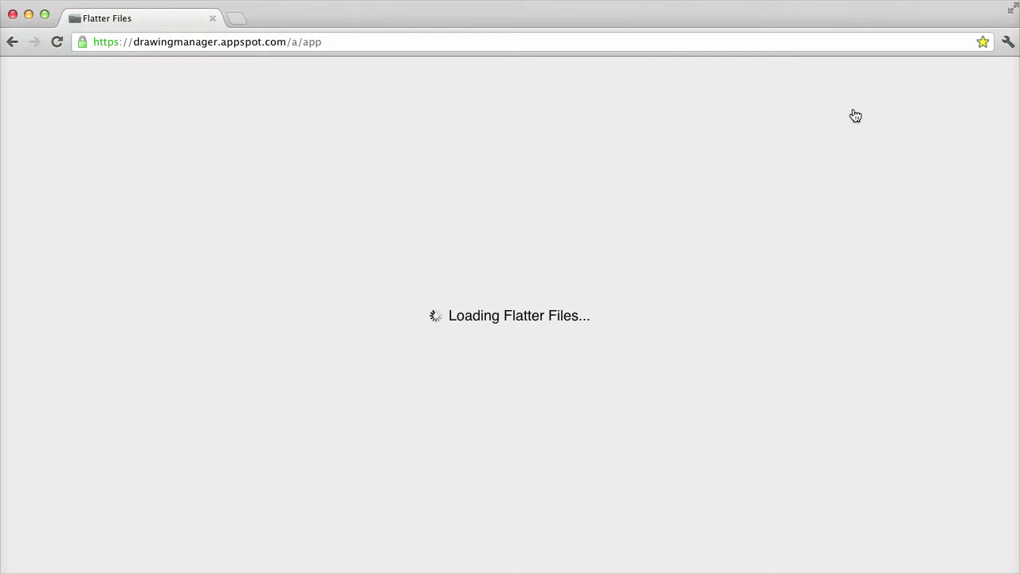
{"action": "left_click", "coordinate": [755, 134]}
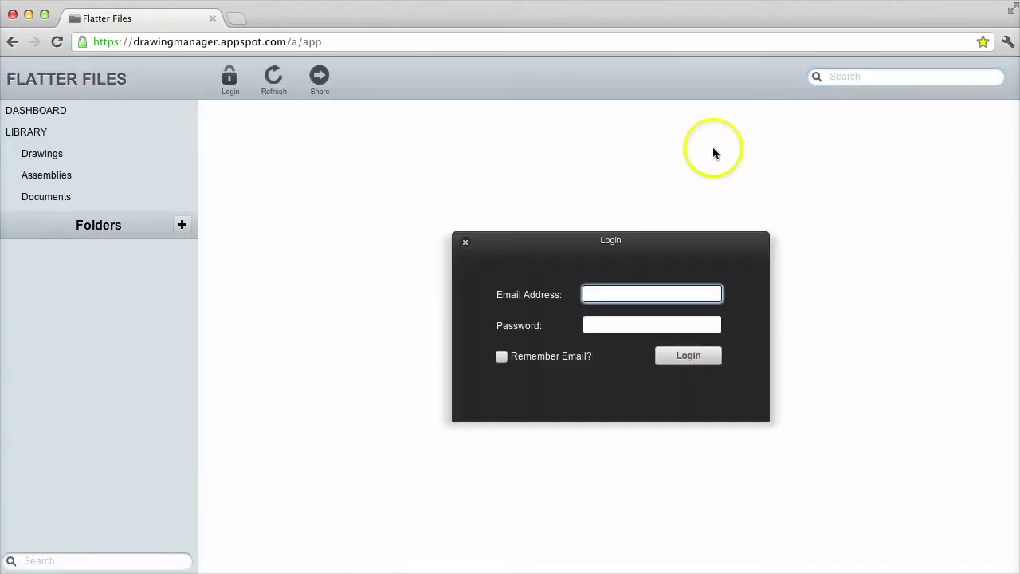
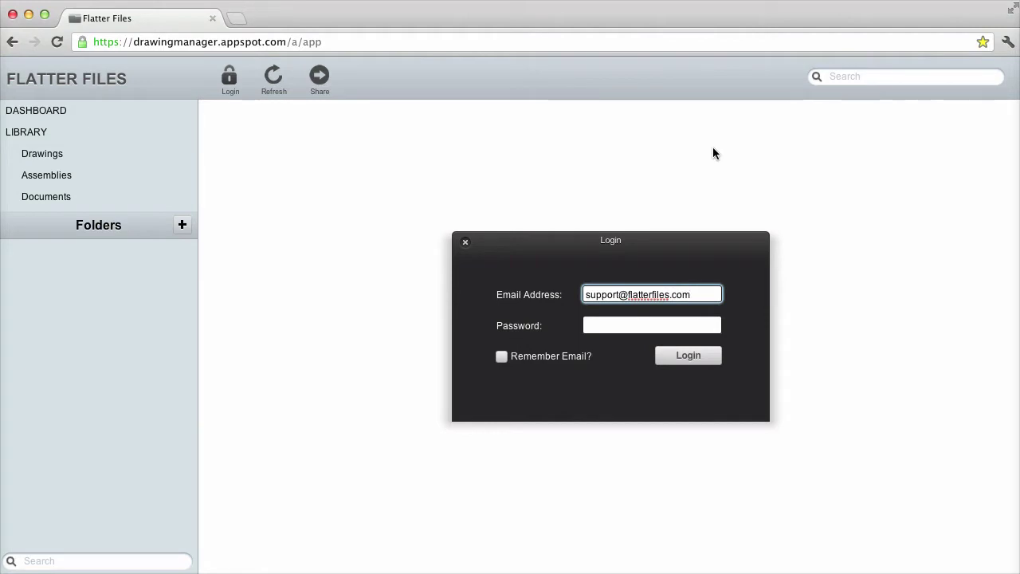
{"action": "key", "text": "Tab"}
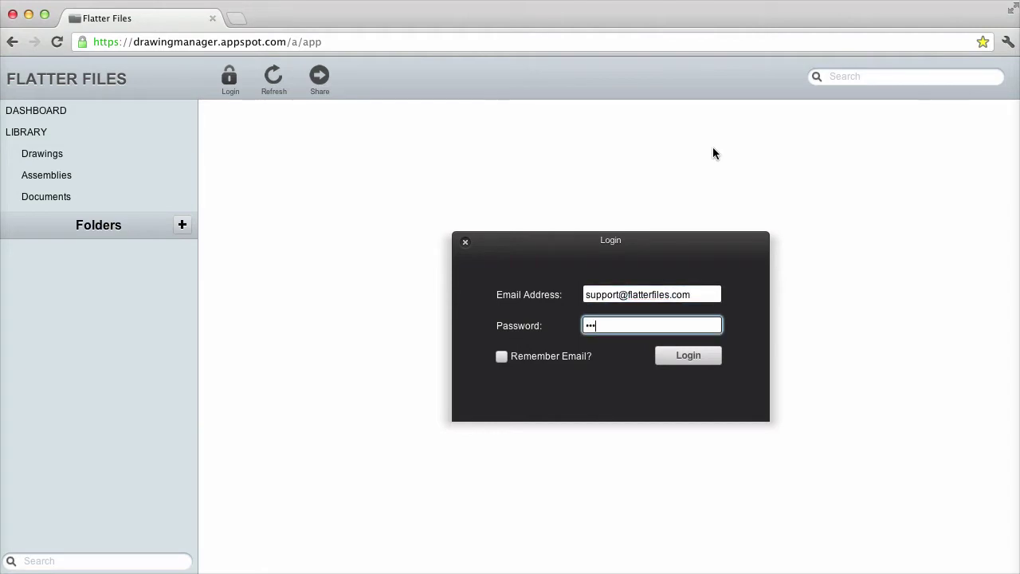
{"action": "left_click", "coordinate": [683, 362]}
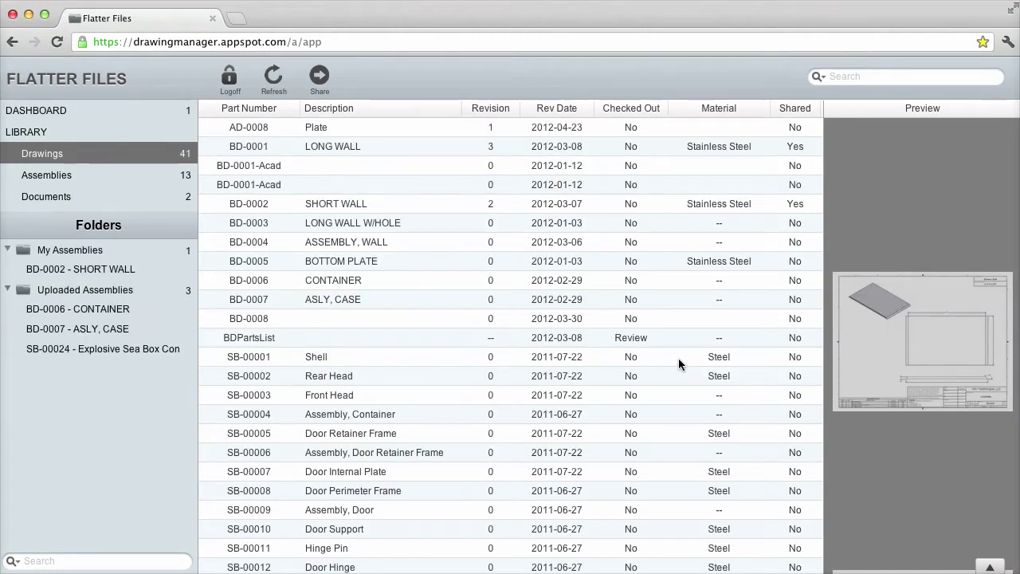
Browse the 41-drawing list and preview panel and select a drawing row
{"action": "scroll", "coordinate": [557, 312], "scroll_direction": "down", "scroll_amount": 5}
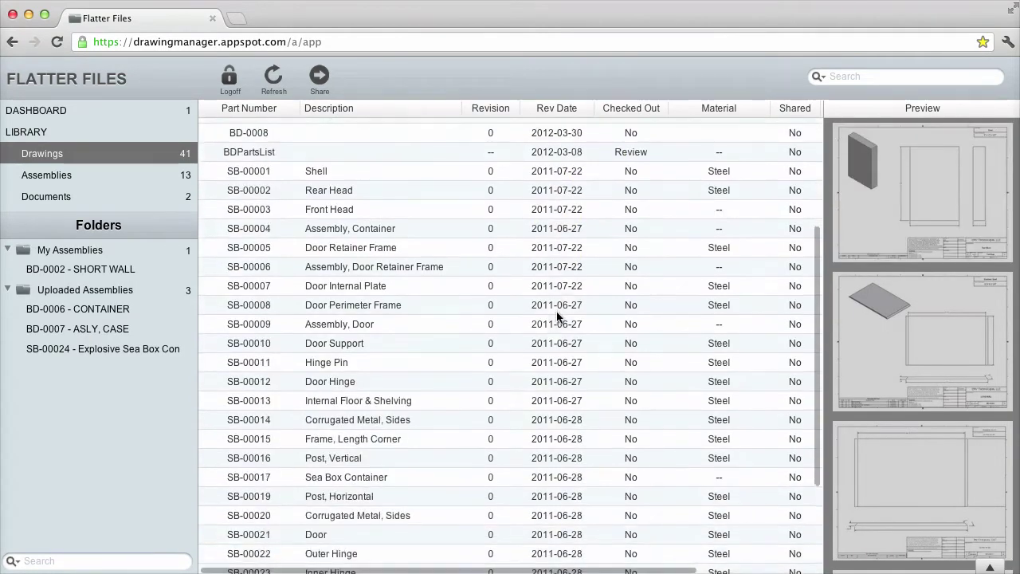
{"action": "scroll", "coordinate": [557, 312], "scroll_direction": "up", "scroll_amount": 3}
{"action": "scroll", "coordinate": [556, 310], "scroll_direction": "up", "scroll_amount": 3}
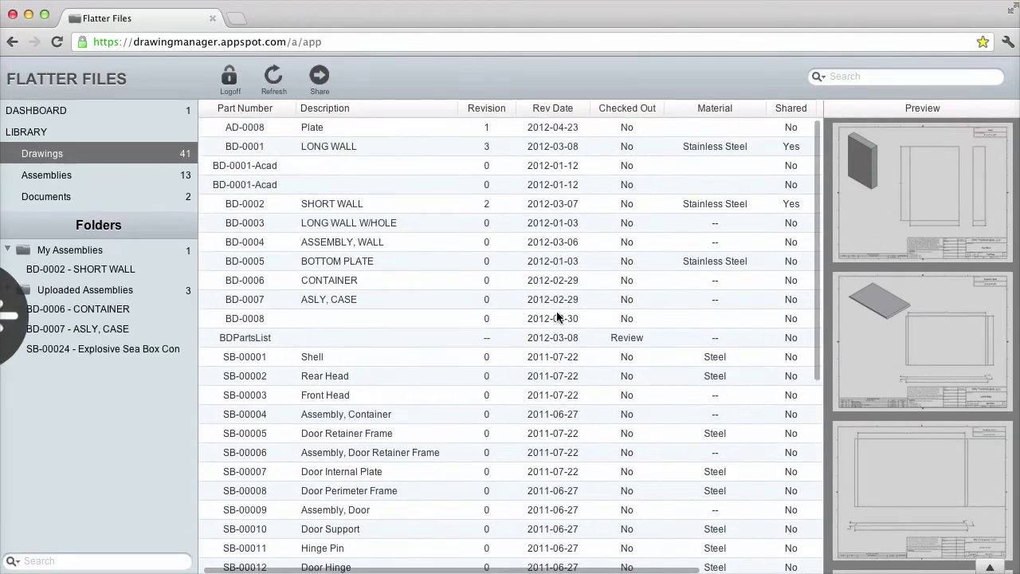
{"action": "left_click", "coordinate": [548, 311]}
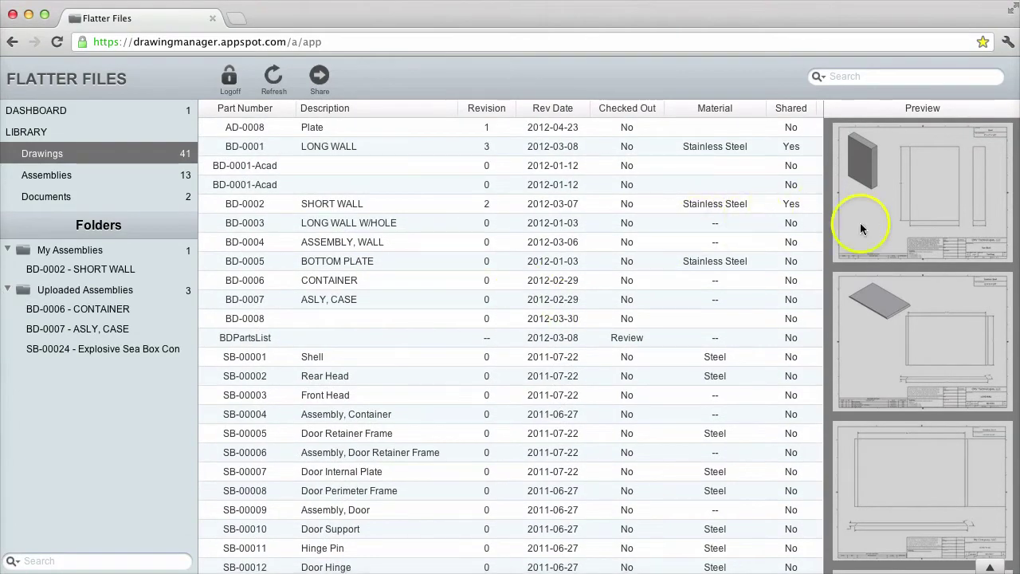
Select BD-0006 CONTAINER, then show BD-0003 LONG WALL W/HOLE in the preview
{"action": "scroll", "coordinate": [899, 302], "scroll_direction": "down", "scroll_amount": 3}
{"action": "scroll", "coordinate": [900, 307], "scroll_direction": "down", "scroll_amount": 3}
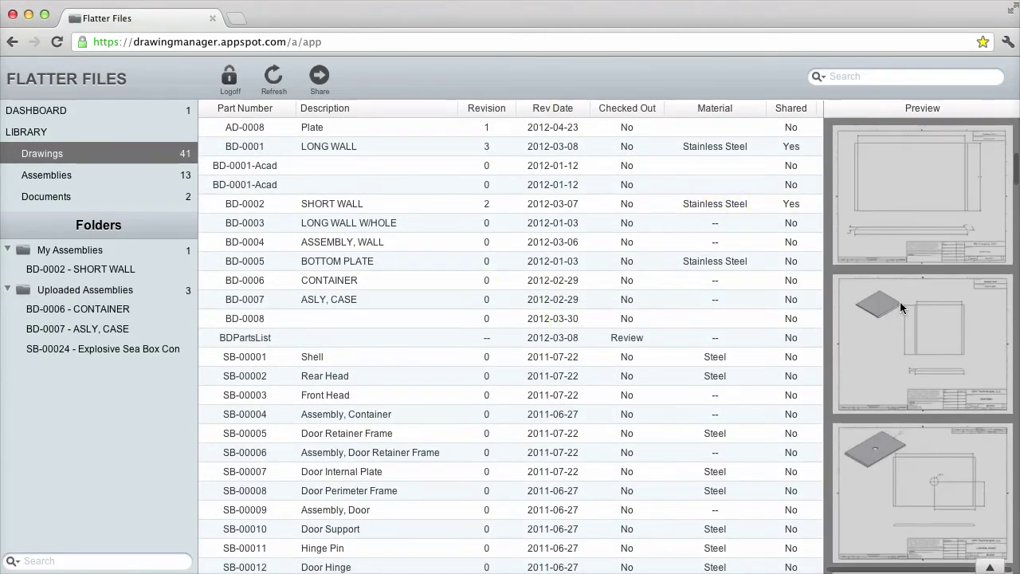
{"action": "scroll", "coordinate": [900, 303], "scroll_direction": "up", "scroll_amount": 3}
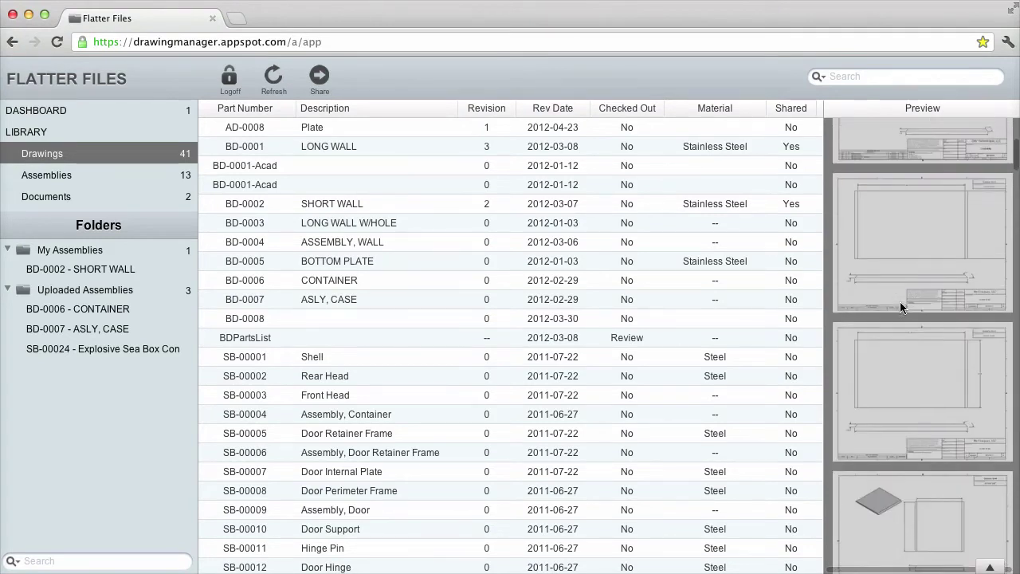
{"action": "left_click", "coordinate": [330, 284]}
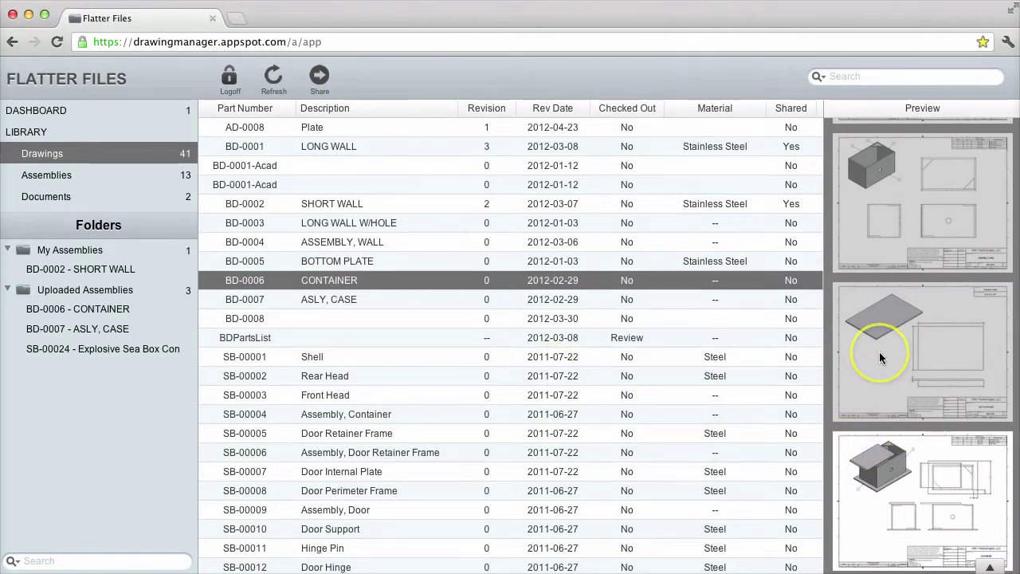
{"action": "scroll", "coordinate": [878, 352], "scroll_direction": "up", "scroll_amount": 5}
{"action": "left_click", "coordinate": [871, 269]}
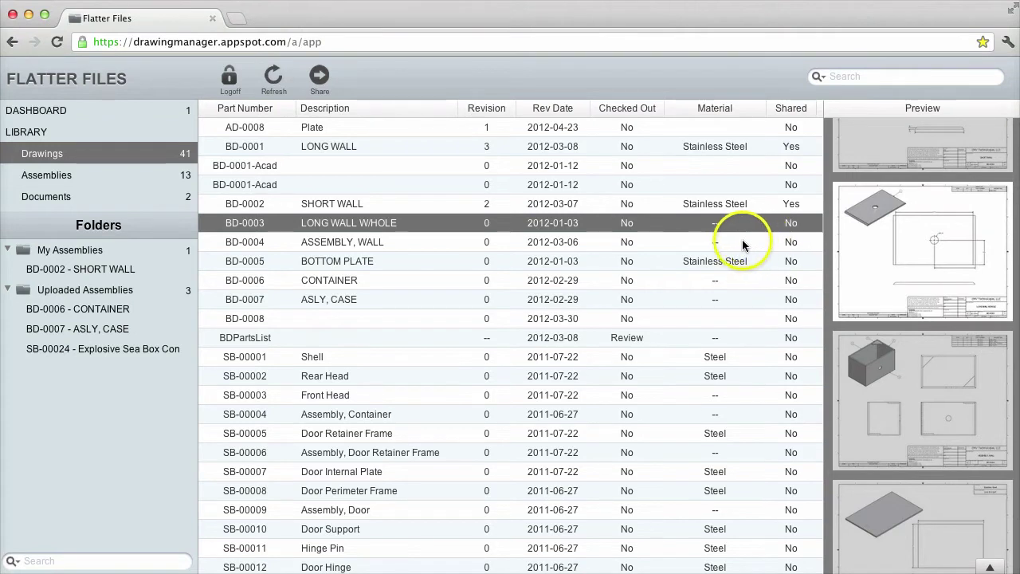
Sort drawings by Part Number, toggling to descending and back to ascending
{"action": "left_click", "coordinate": [269, 108]}
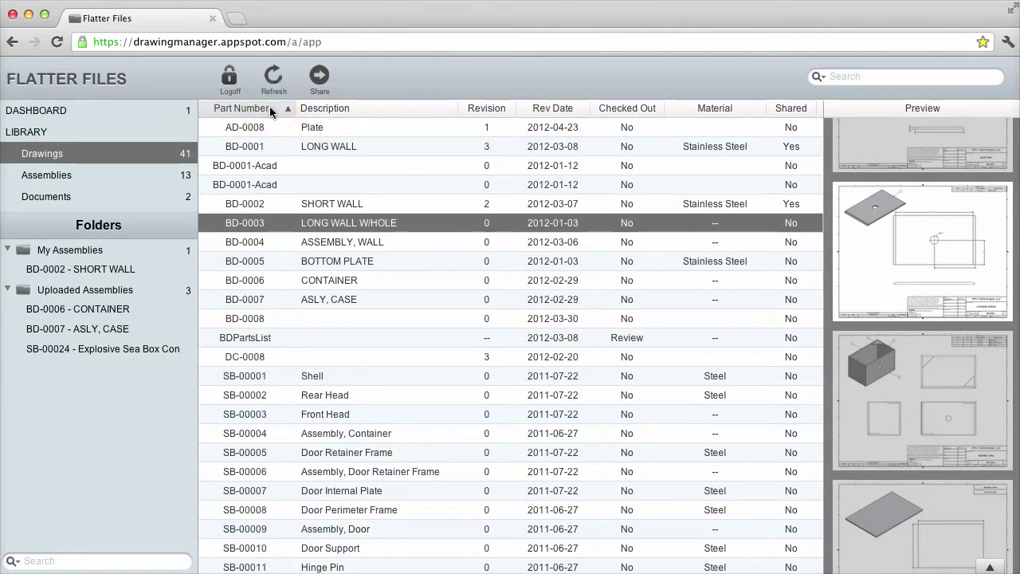
{"action": "left_click", "coordinate": [269, 108]}
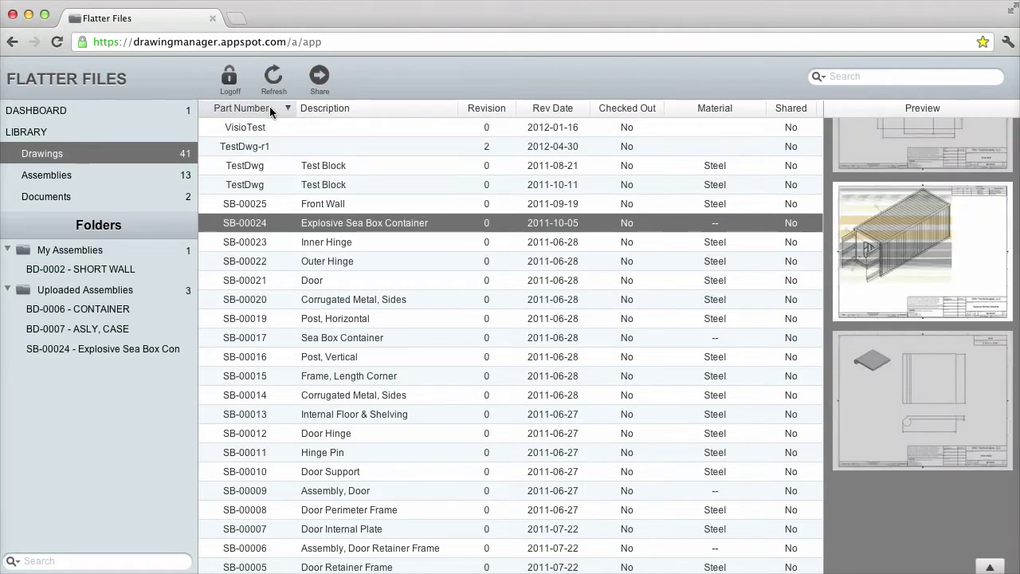
{"action": "left_click", "coordinate": [269, 107]}
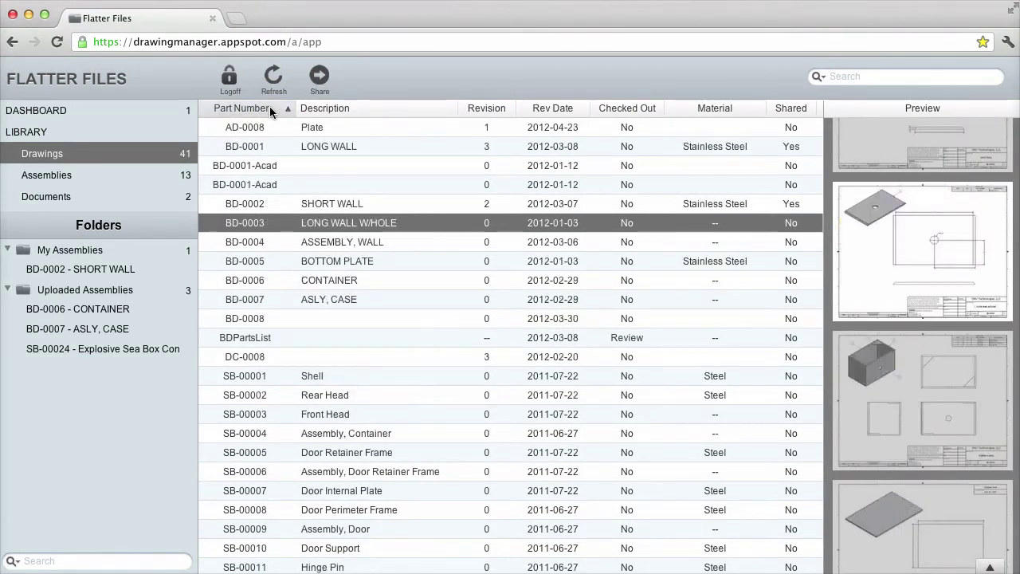
{"action": "left_click_drag", "start_coordinate": [269, 106], "coordinate": [296, 107]}
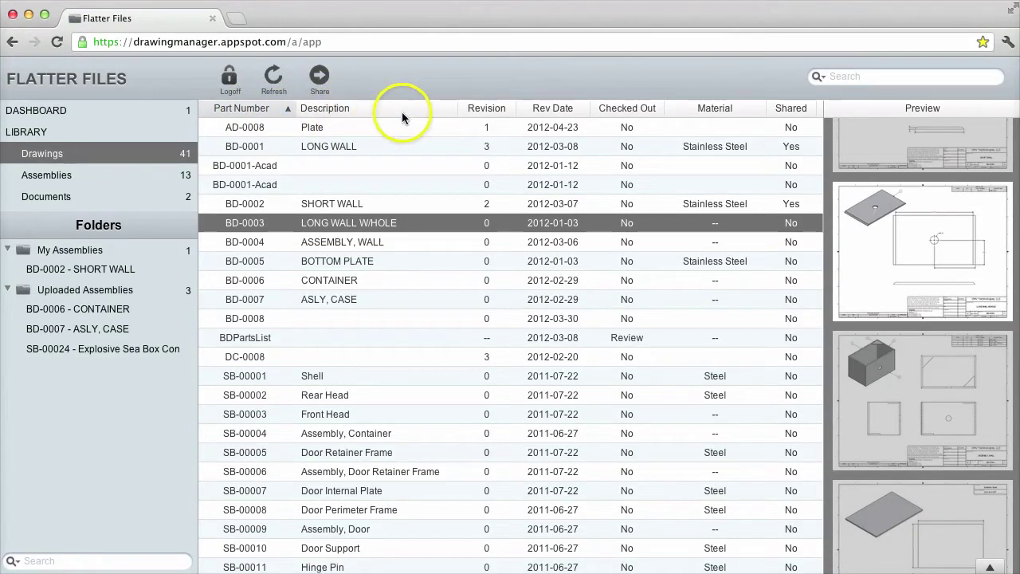
Hide the Material column from the column menu, then show it again
{"action": "right_click", "coordinate": [691, 104]}
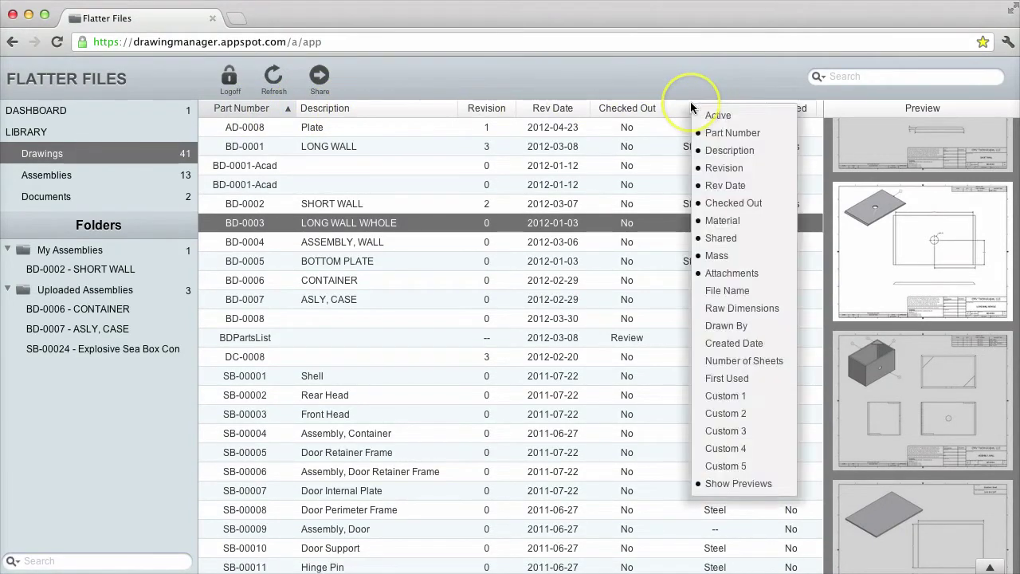
{"action": "left_click", "coordinate": [717, 223]}
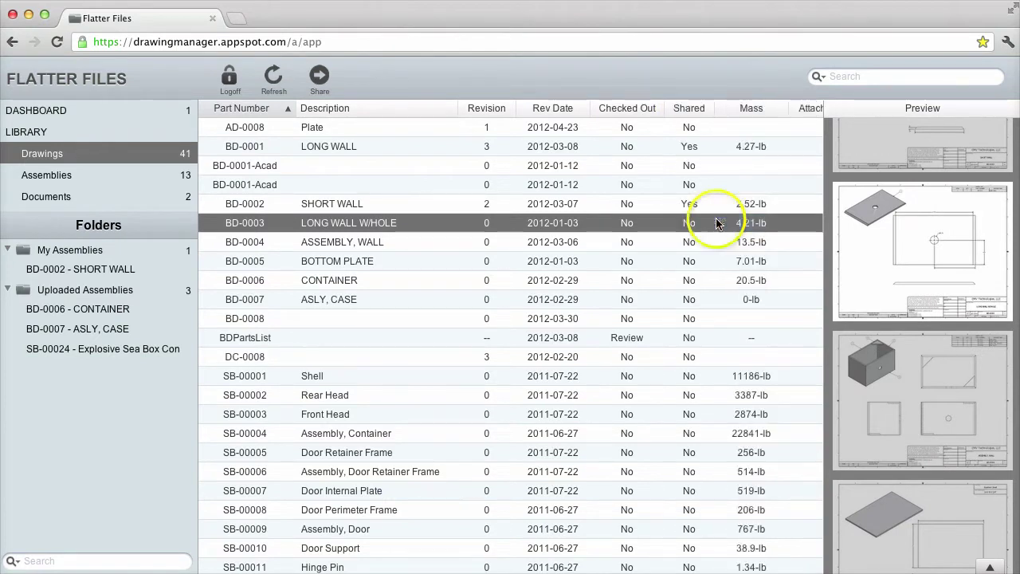
{"action": "right_click", "coordinate": [726, 108]}
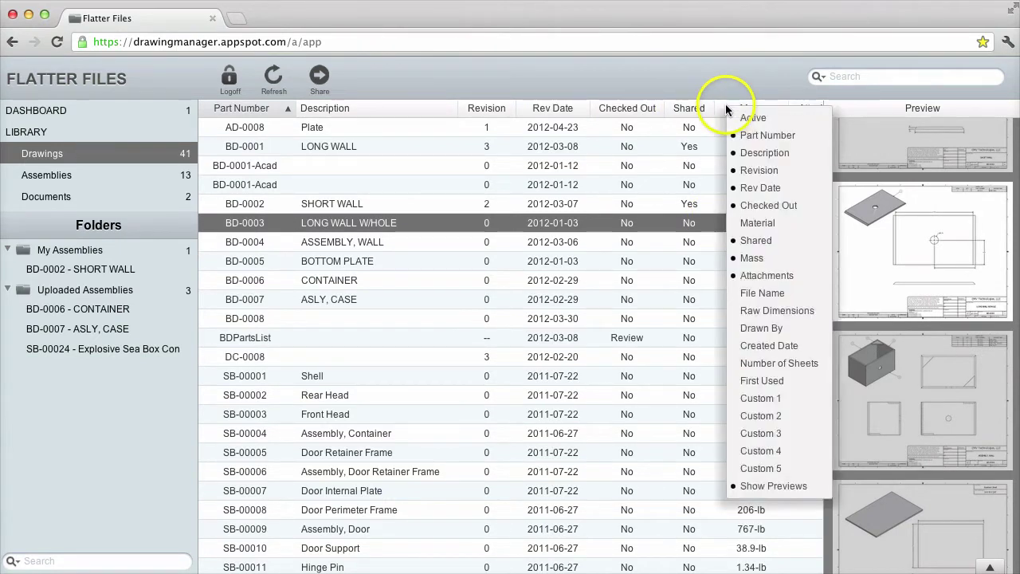
{"action": "left_click", "coordinate": [741, 223]}
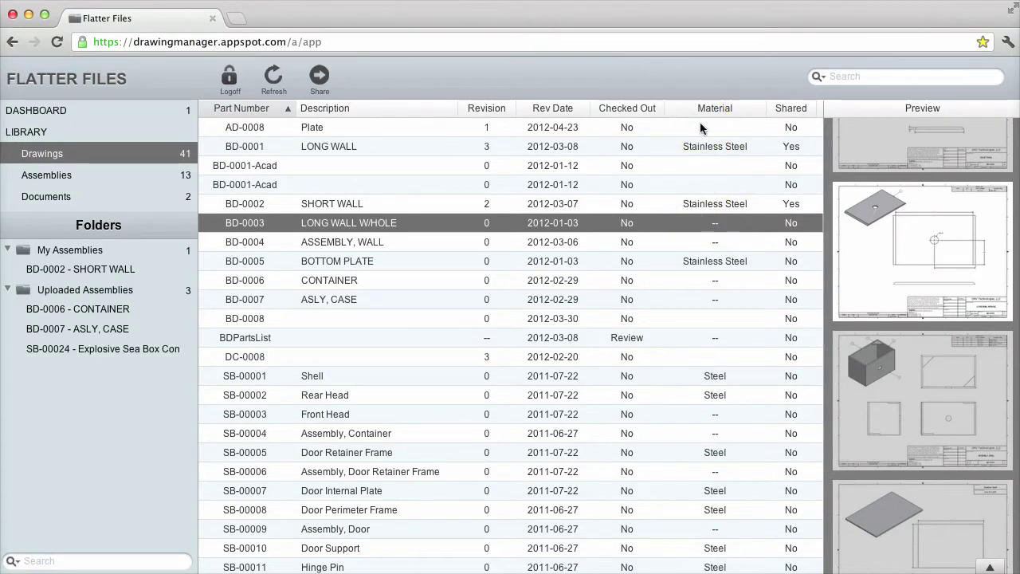
Search for 'wall' and select the LONG WALL, SHORT WALL and LONG WALL W/HOLE drawings
{"action": "left_click", "coordinate": [855, 78]}
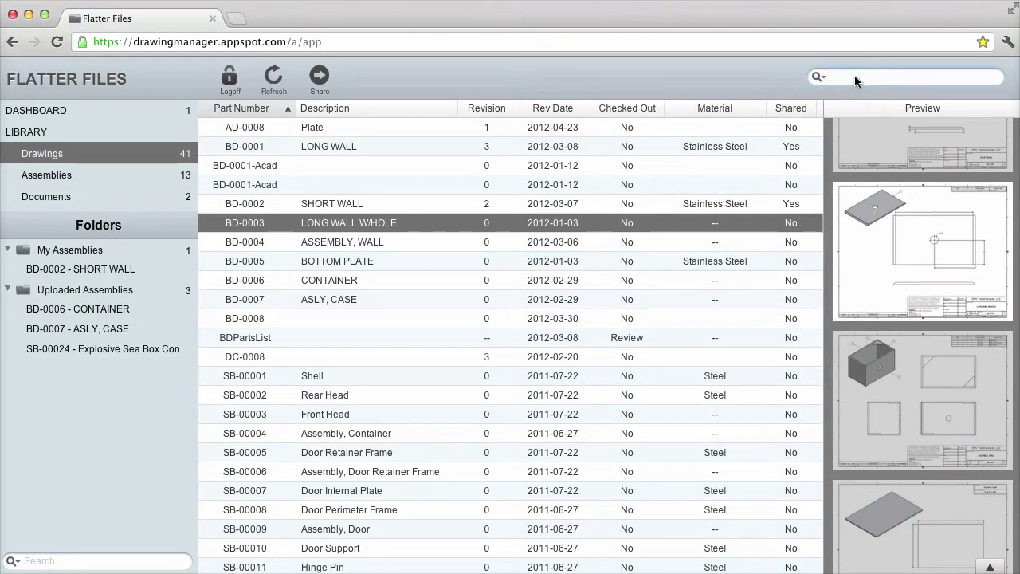
{"action": "type", "text": "wall"}
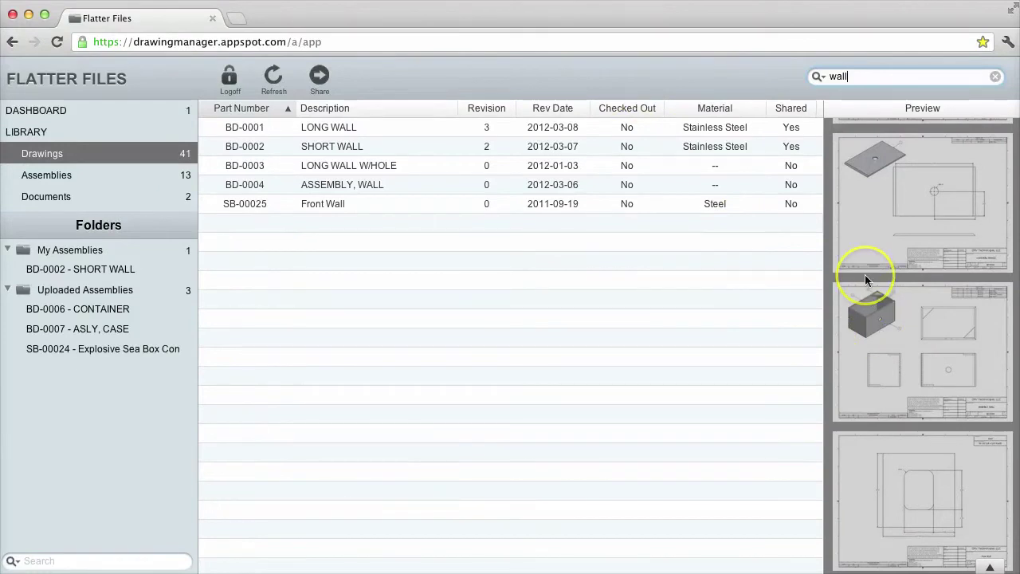
{"action": "scroll", "coordinate": [864, 274], "scroll_direction": "up", "scroll_amount": 5}
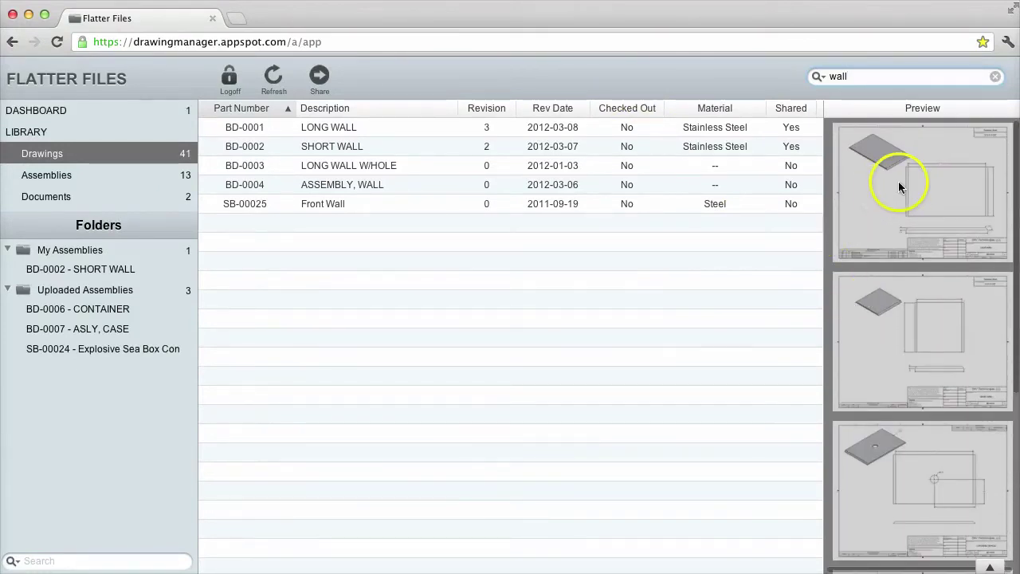
{"action": "left_click", "coordinate": [905, 184]}
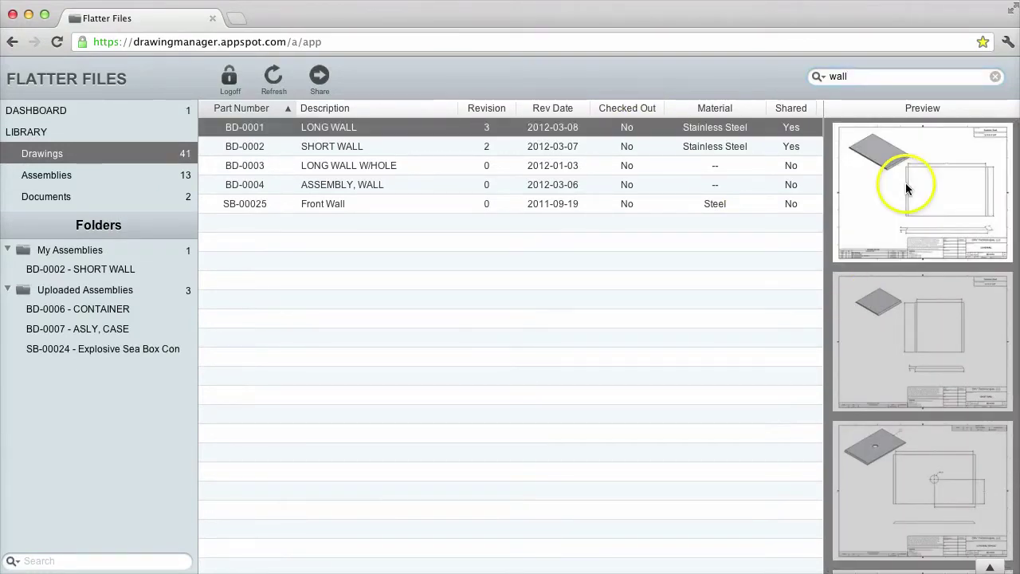
{"action": "left_click", "coordinate": [393, 146]}
{"action": "left_click", "coordinate": [412, 166]}
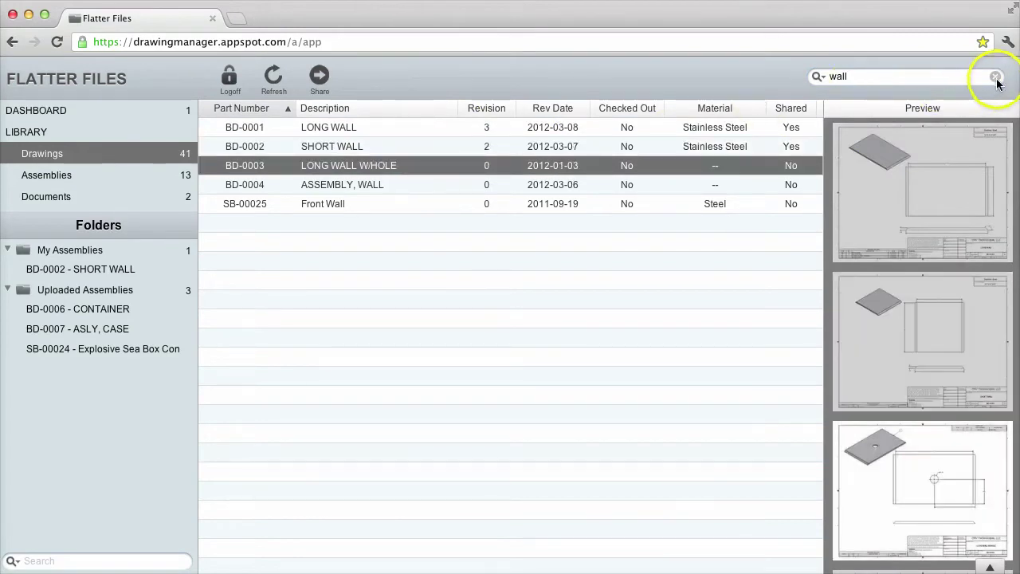
Replace the search with 'part:ad' and open the AD-0008 Plate drawing
{"action": "left_click", "coordinate": [995, 77]}
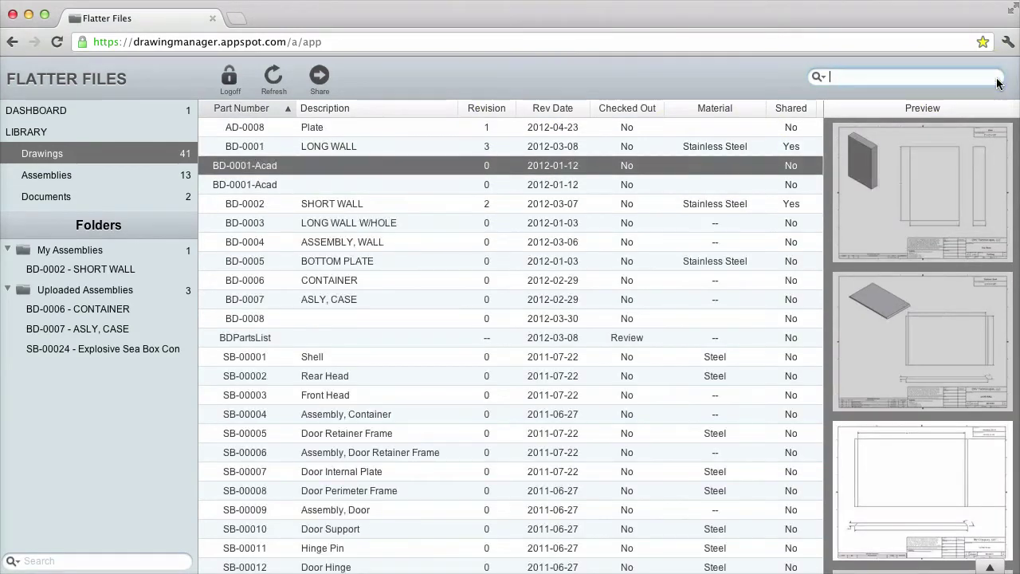
{"action": "type", "text": "part:"}
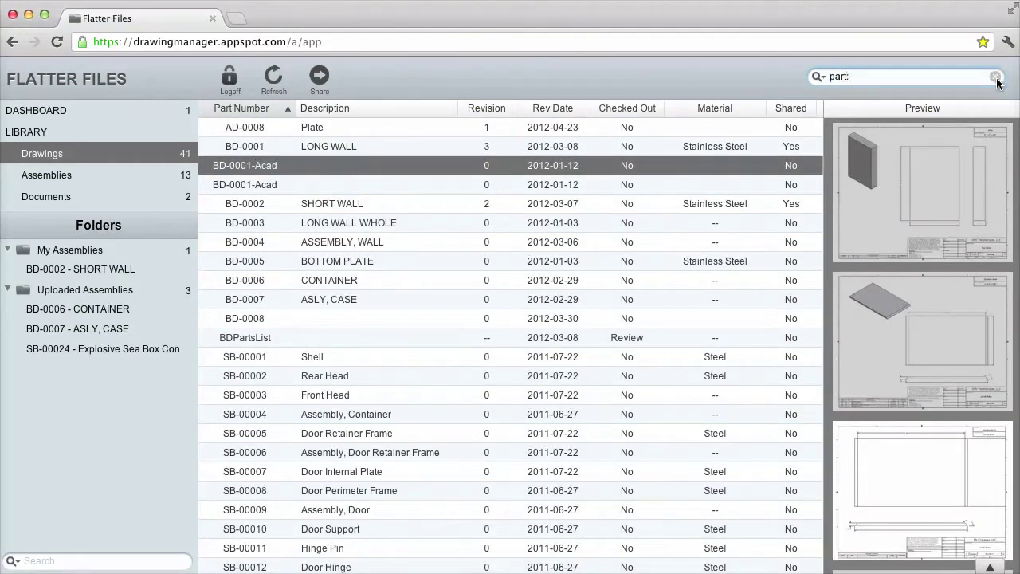
{"action": "type", "text": "ad"}
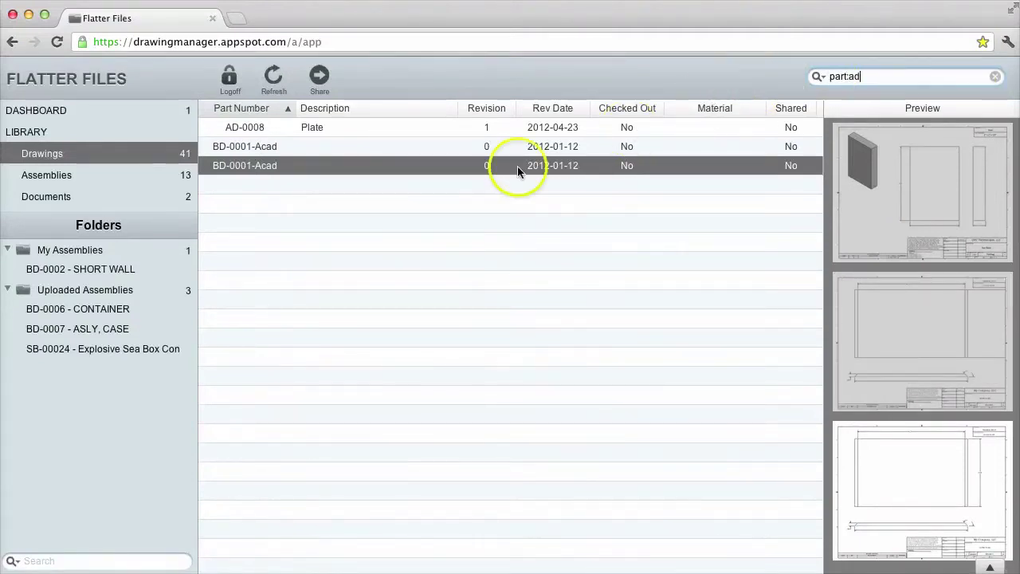
{"action": "double_click", "coordinate": [245, 129]}
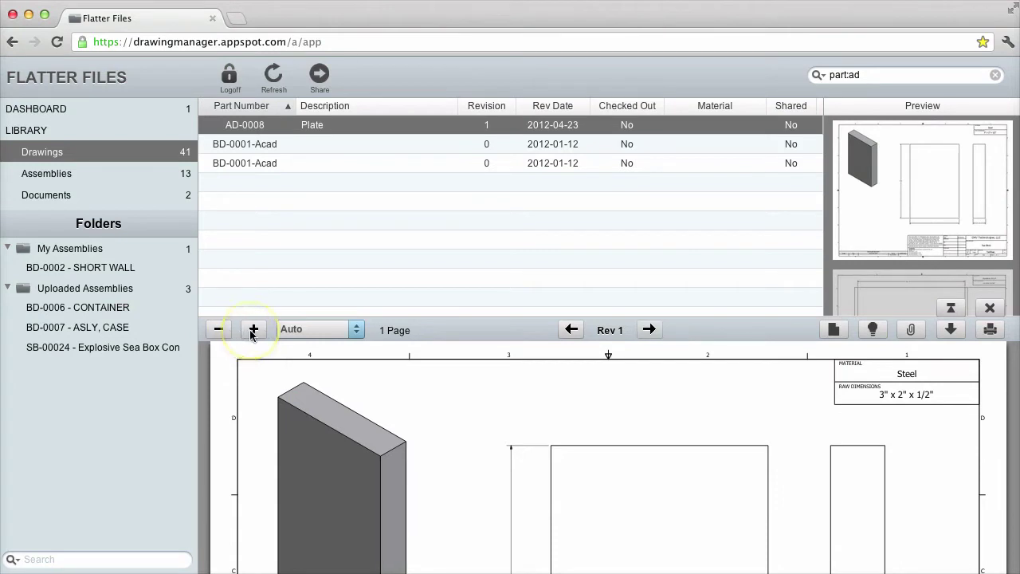
Check the zoom levels, then start and cancel a revision request for AD-0008
{"action": "left_click", "coordinate": [308, 334]}
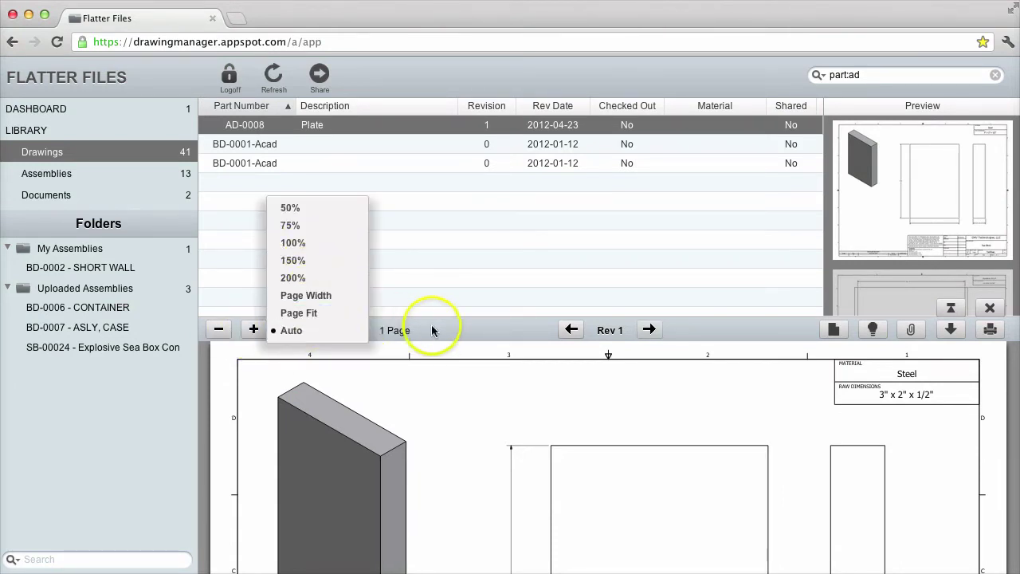
{"action": "left_click", "coordinate": [462, 334]}
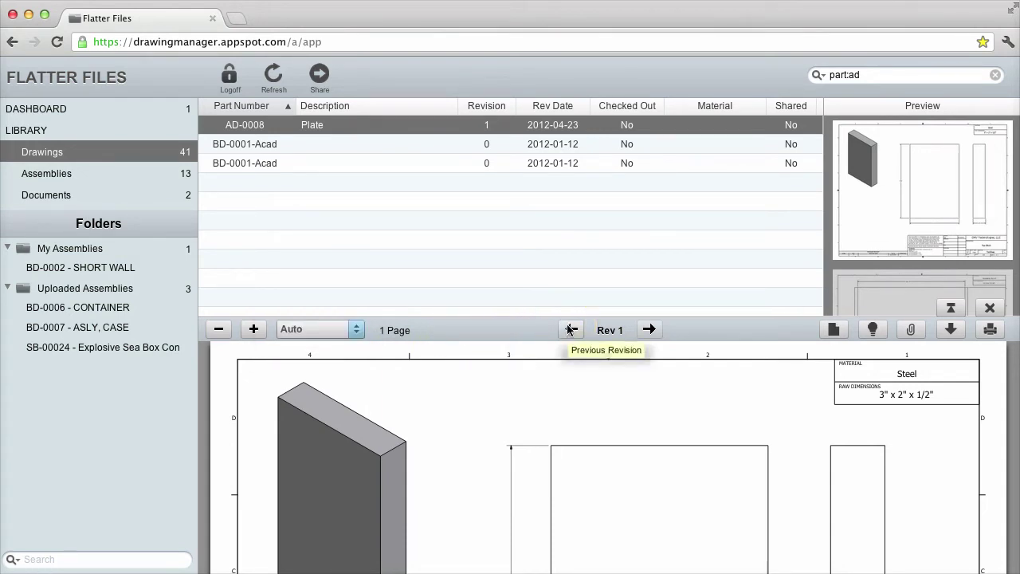
{"action": "left_click", "coordinate": [833, 330]}
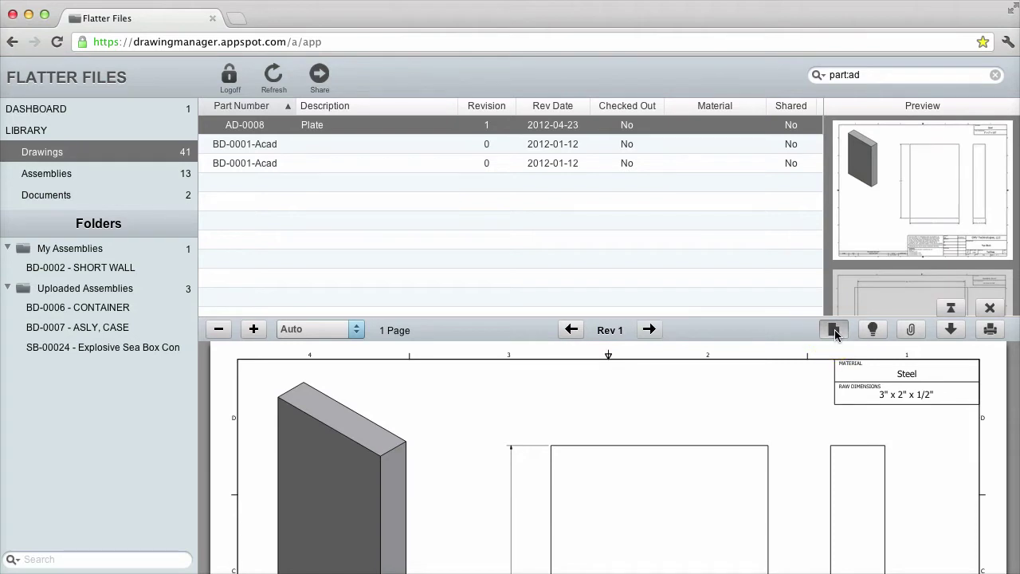
{"action": "left_click", "coordinate": [833, 330]}
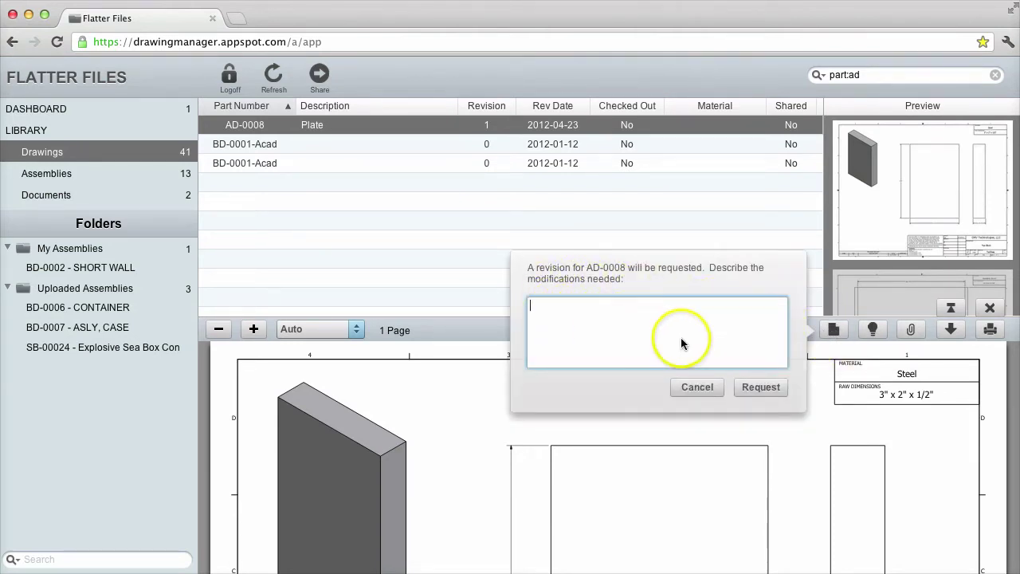
{"action": "left_click", "coordinate": [696, 387]}
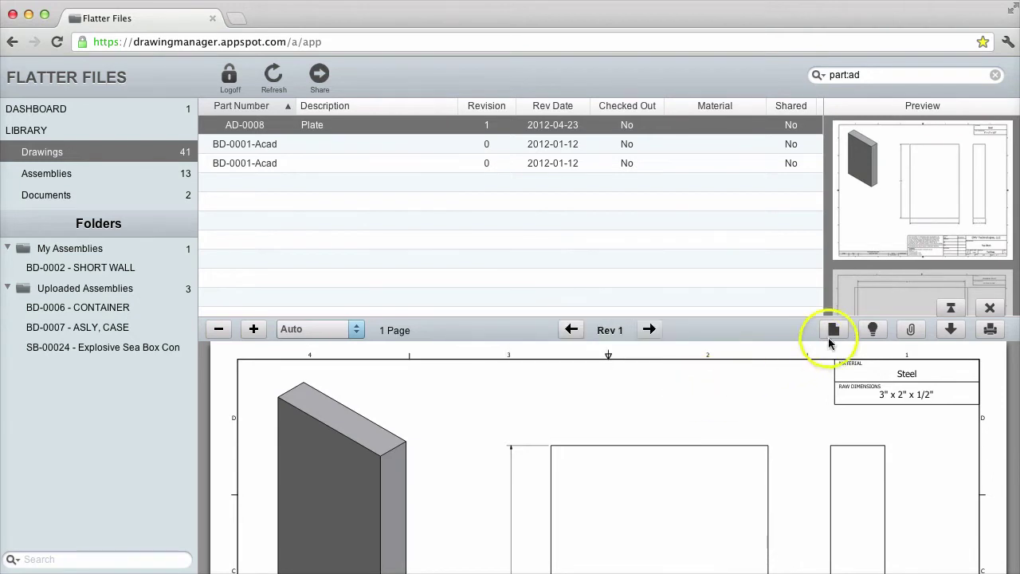
Turn on highlighting, check attachments, and download AD-0008 as a PDF
{"action": "left_click", "coordinate": [873, 330]}
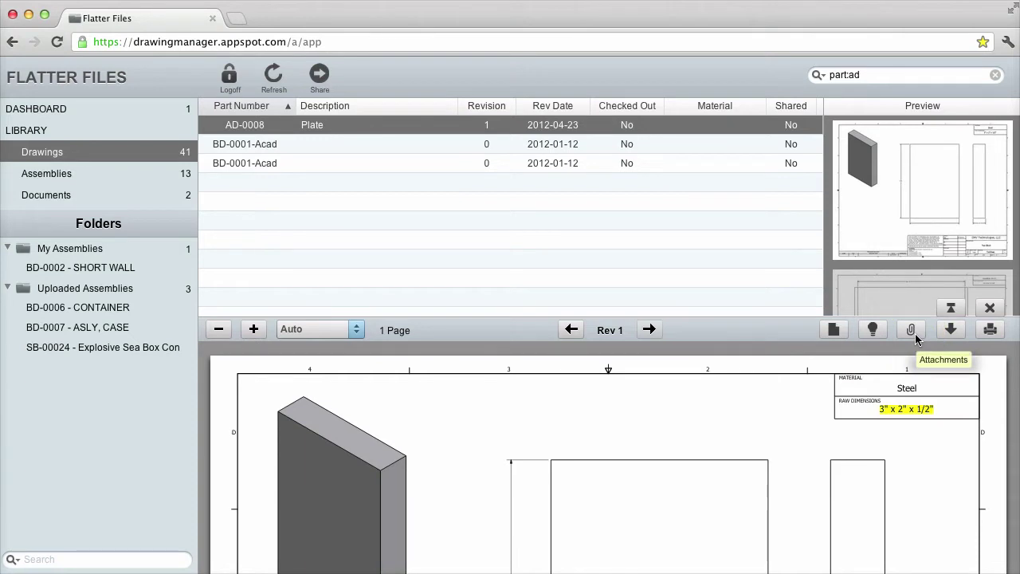
{"action": "left_click", "coordinate": [912, 333]}
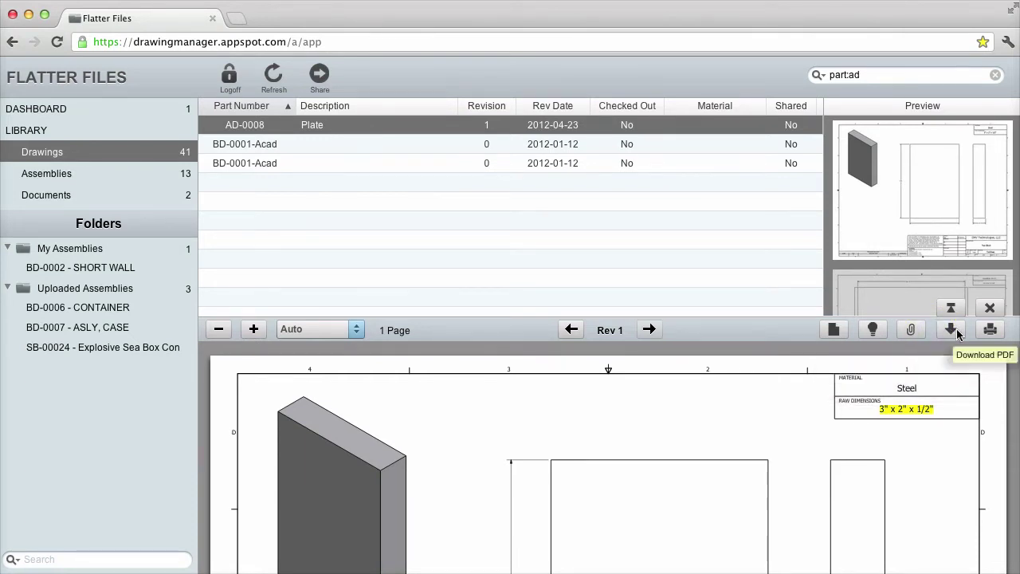
{"action": "left_click", "coordinate": [986, 331]}
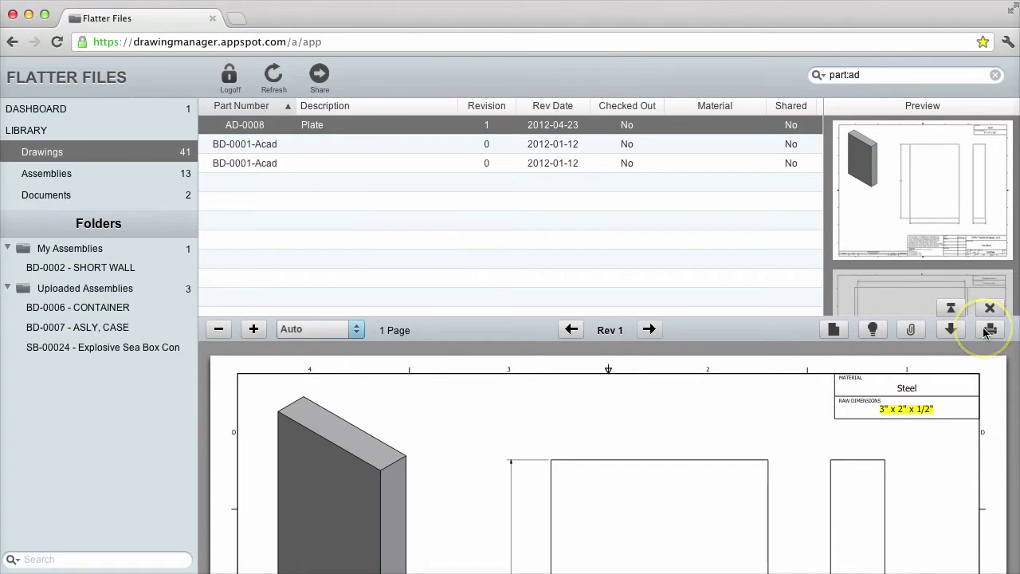
Maximize and restore the drawing view, then close it and clear the 'part:ad' search
{"action": "left_click", "coordinate": [951, 310]}
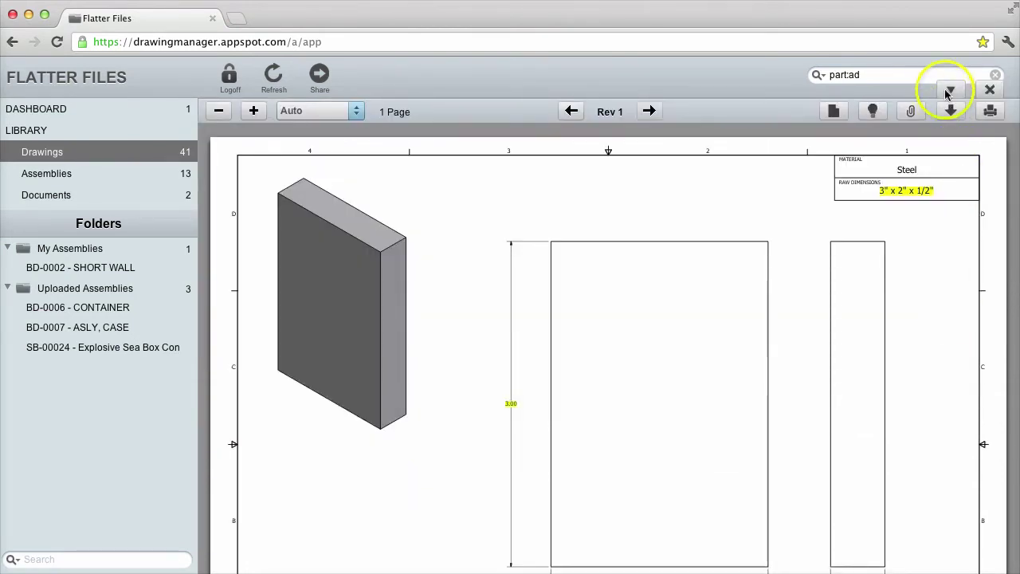
{"action": "left_click", "coordinate": [948, 89]}
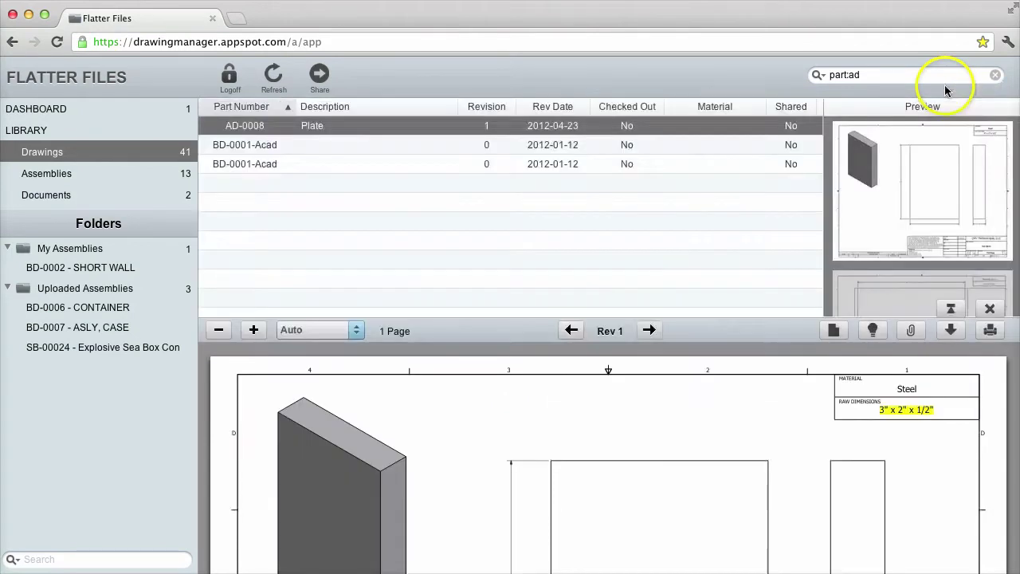
{"action": "left_click", "coordinate": [992, 309]}
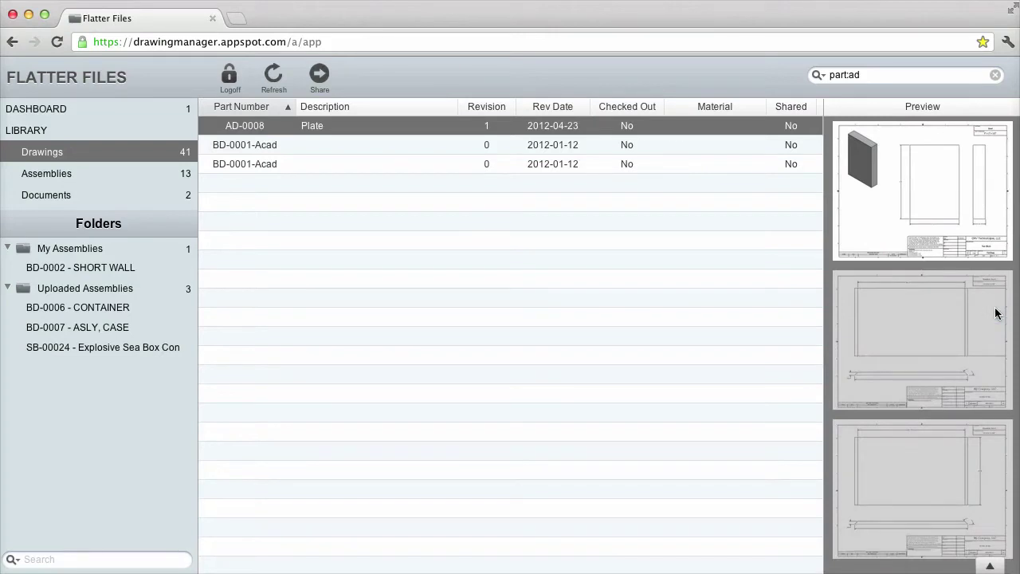
{"action": "left_click", "coordinate": [995, 77]}
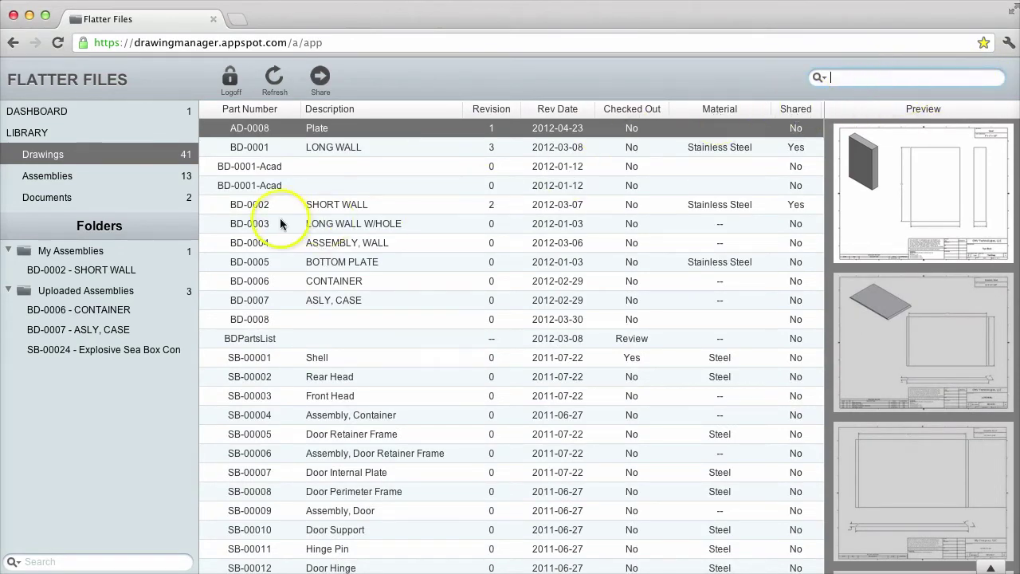
In Assemblies, preview BD-0003, toggle Uploaded Assemblies, and open BD-0006 CONTAINER's tree
{"action": "left_click", "coordinate": [70, 179]}
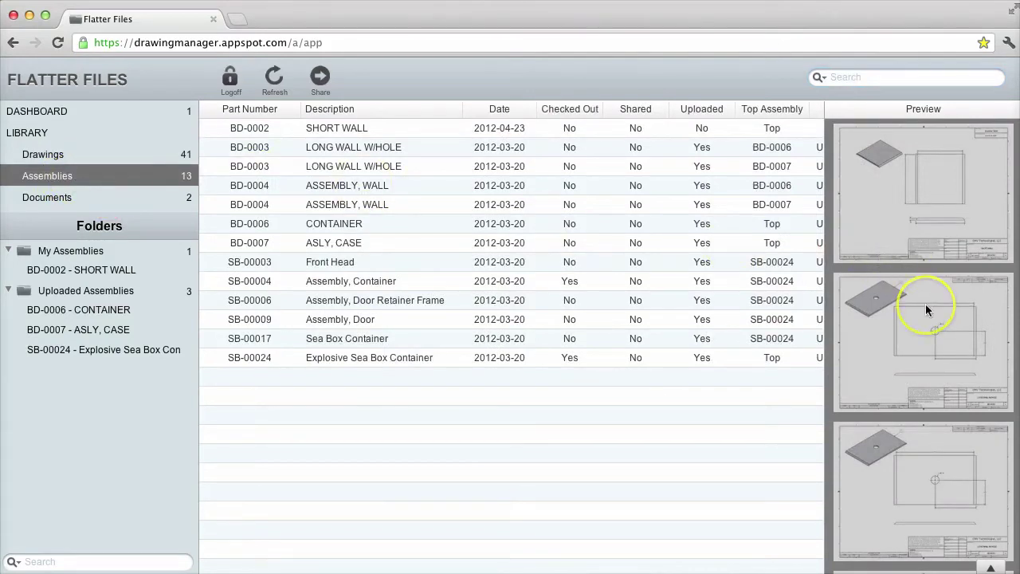
{"action": "scroll", "coordinate": [925, 304], "scroll_direction": "down", "scroll_amount": 4}
{"action": "left_click", "coordinate": [893, 272]}
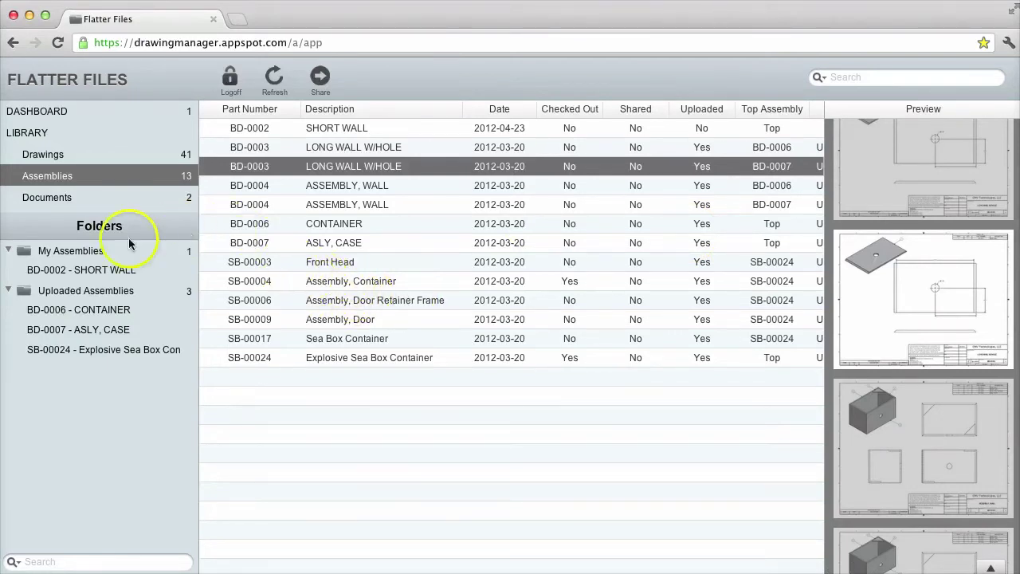
{"action": "left_click", "coordinate": [8, 291]}
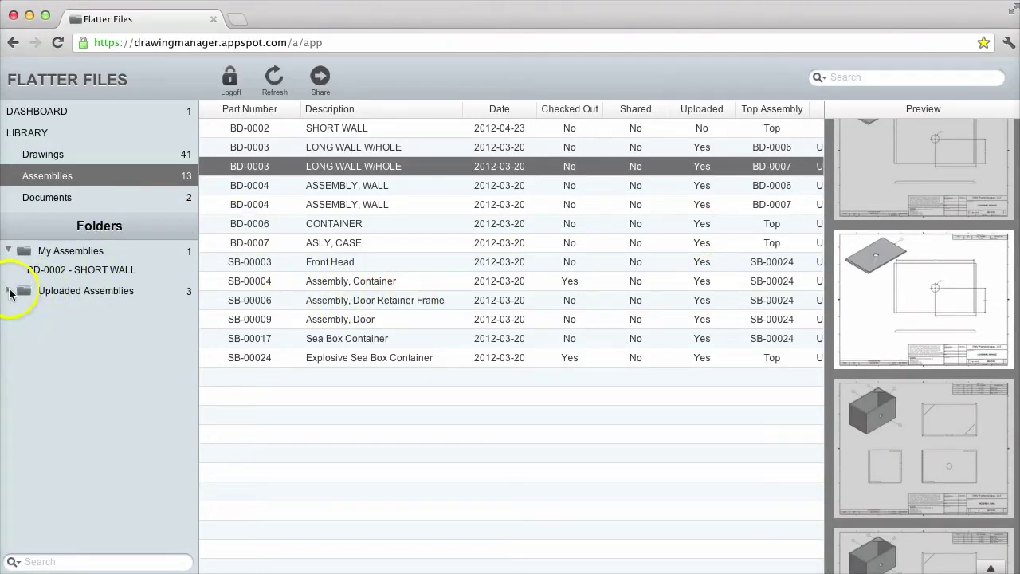
{"action": "left_click", "coordinate": [9, 290]}
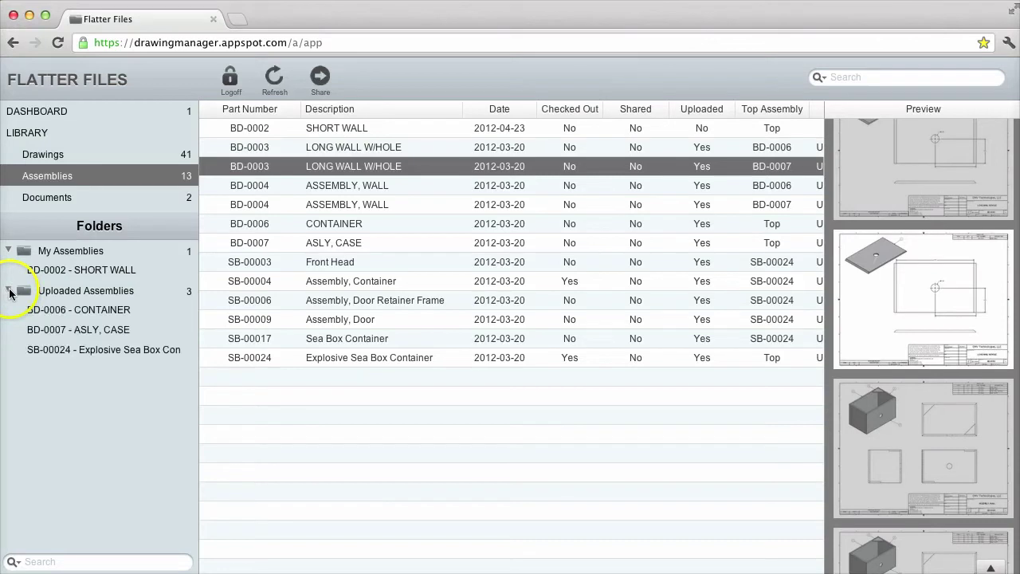
{"action": "left_click", "coordinate": [83, 311]}
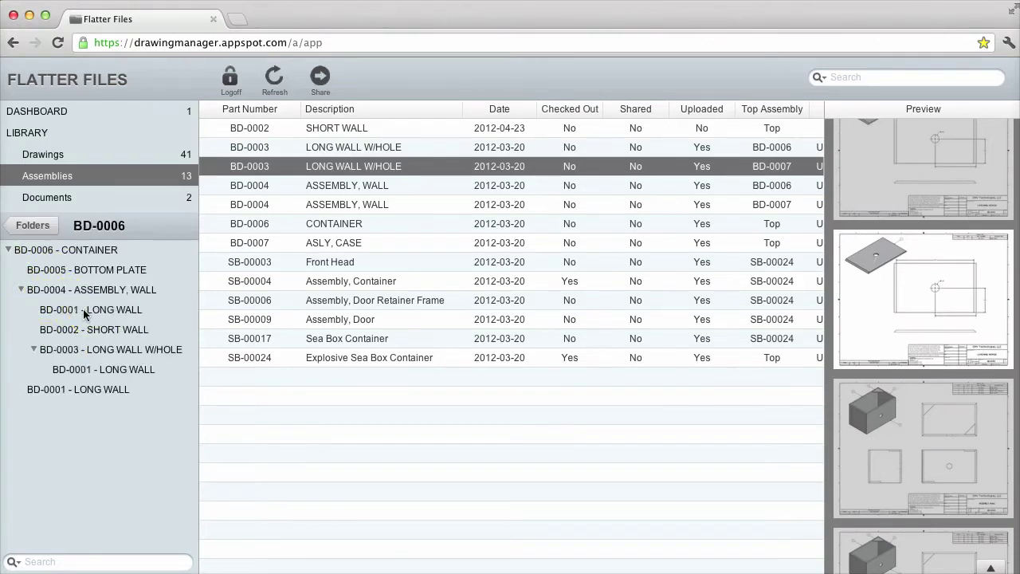
View BD-0006 and BD-0004, open BD-0004 ASSEMBLY, WALL in the drawings library, and start sharing it
{"action": "left_click", "coordinate": [41, 252]}
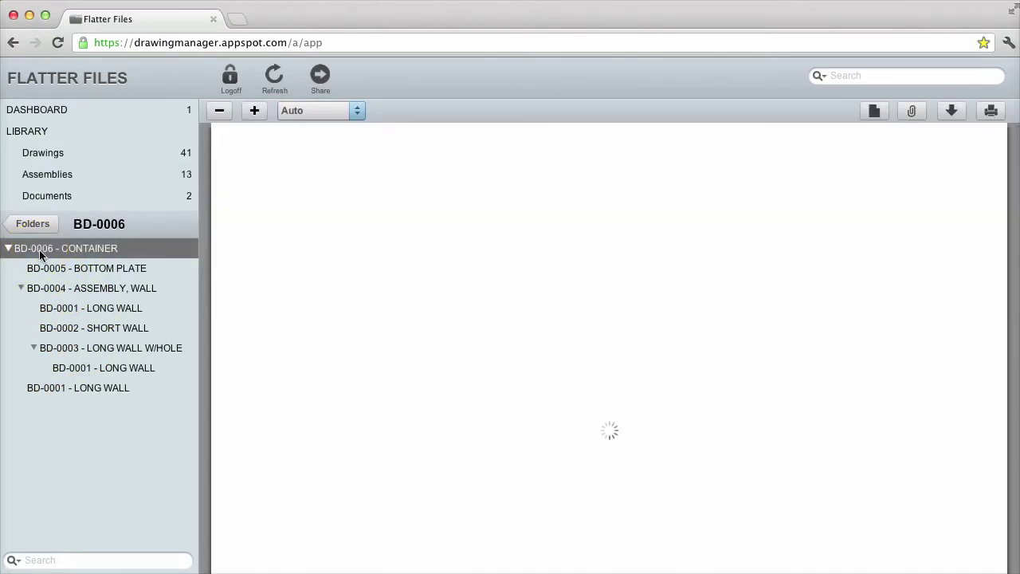
{"action": "left_click", "coordinate": [93, 290]}
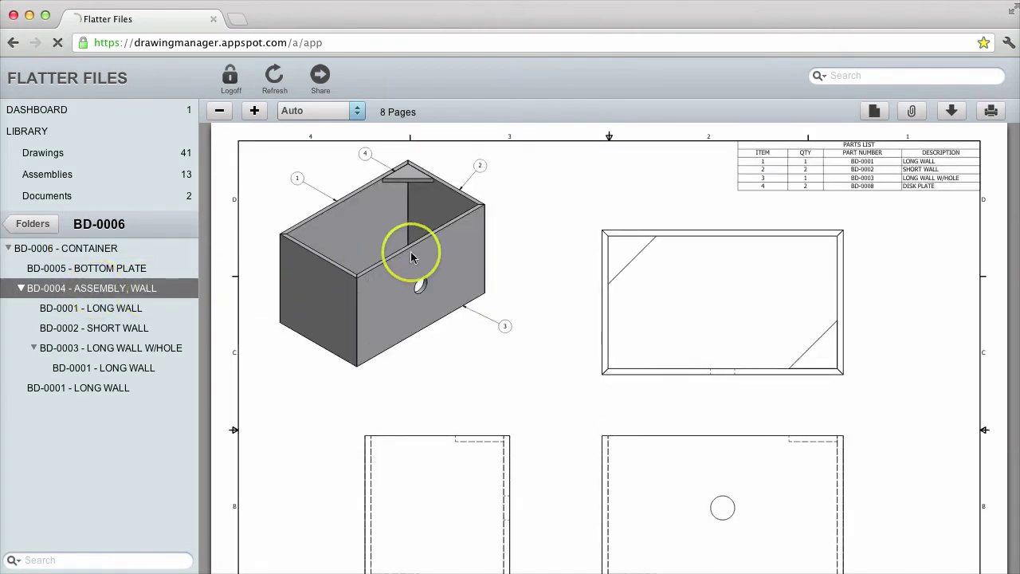
{"action": "scroll", "coordinate": [412, 257], "scroll_direction": "up", "scroll_amount": 5}
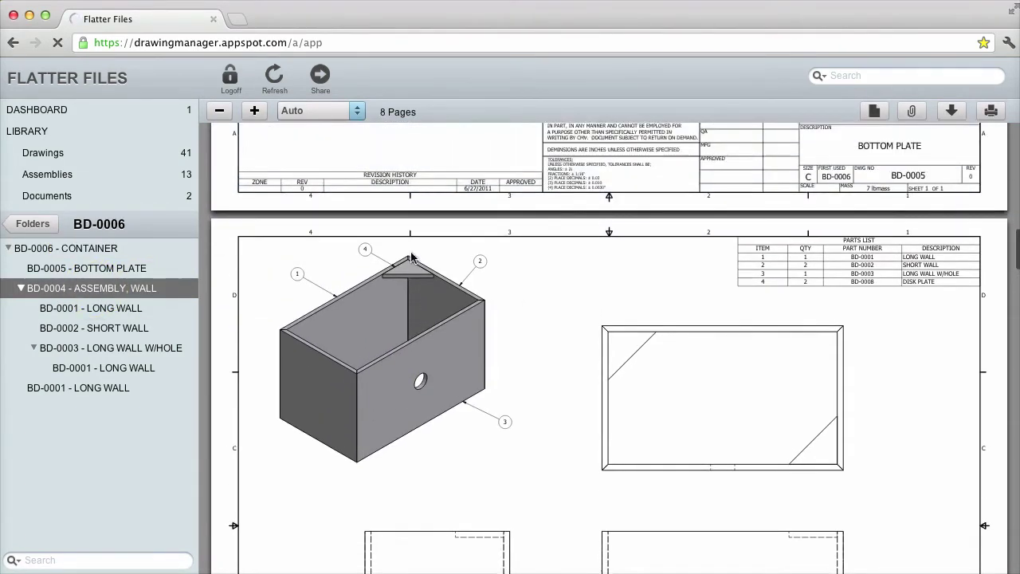
{"action": "right_click", "coordinate": [74, 292]}
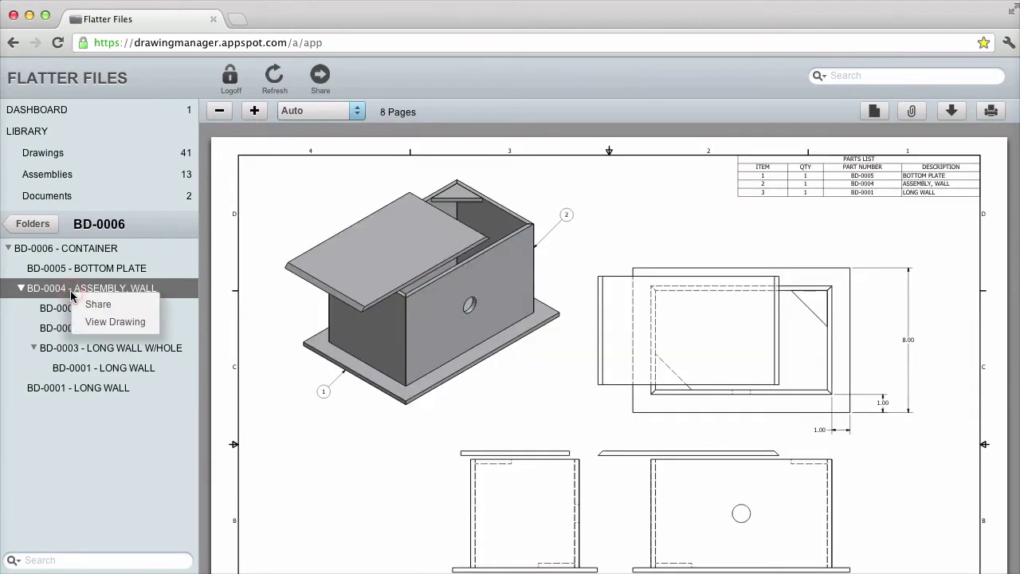
{"action": "left_click", "coordinate": [118, 322]}
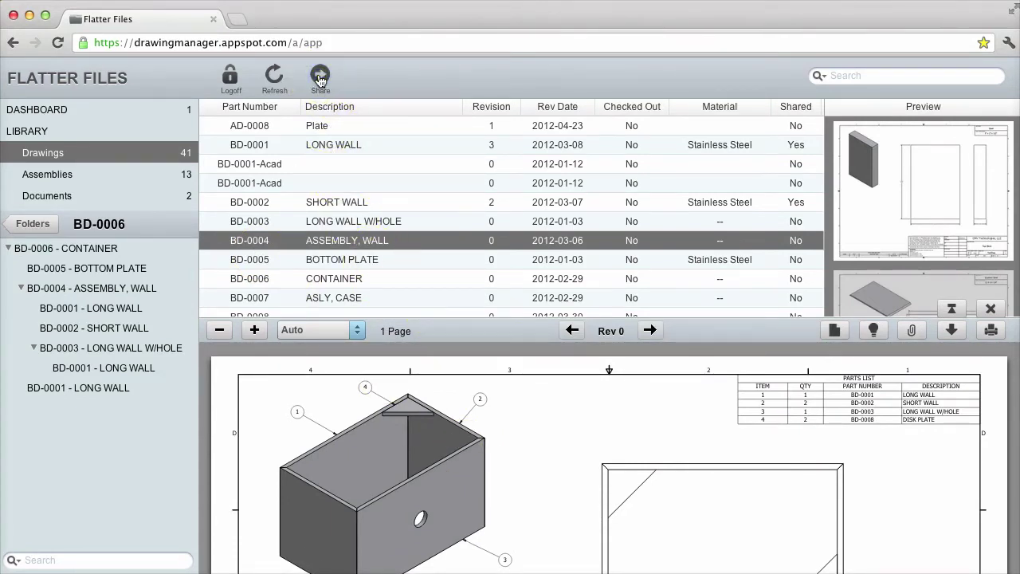
{"action": "left_click", "coordinate": [319, 78]}
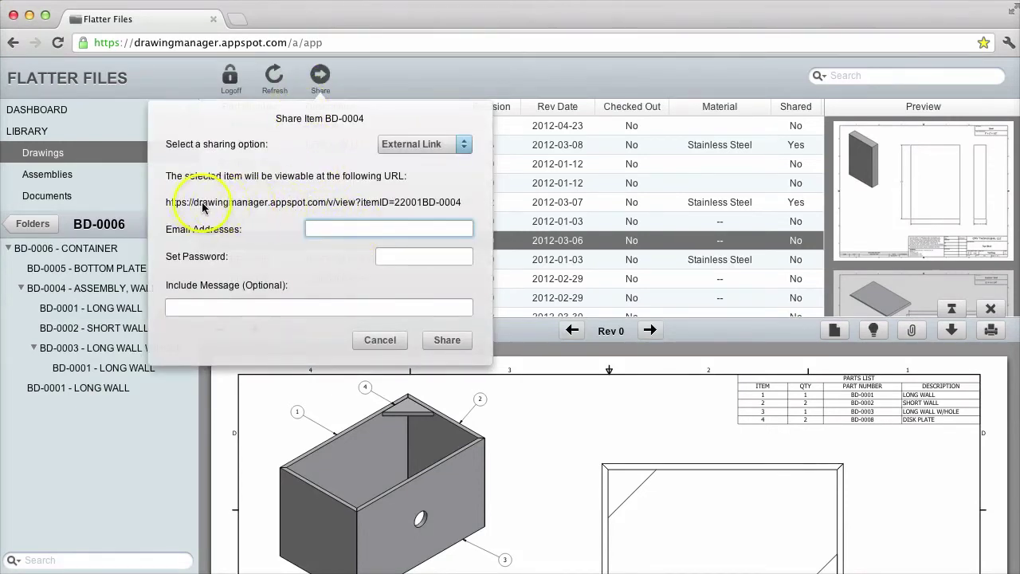
Share BD-0004 by external link with a recipient e-mail and password, leaving it shared
{"action": "left_click", "coordinate": [340, 227]}
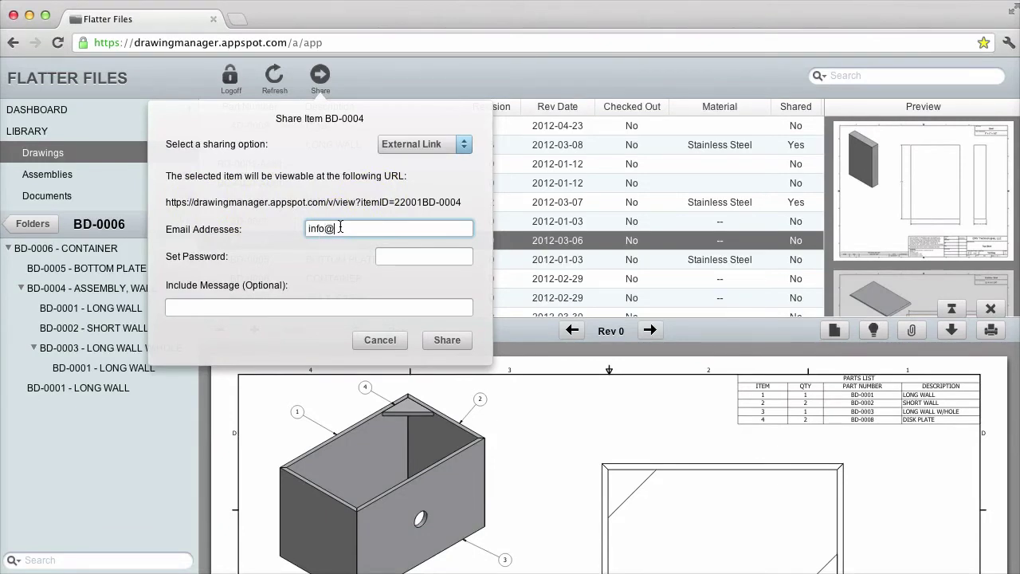
{"action": "key", "text": "Tab"}
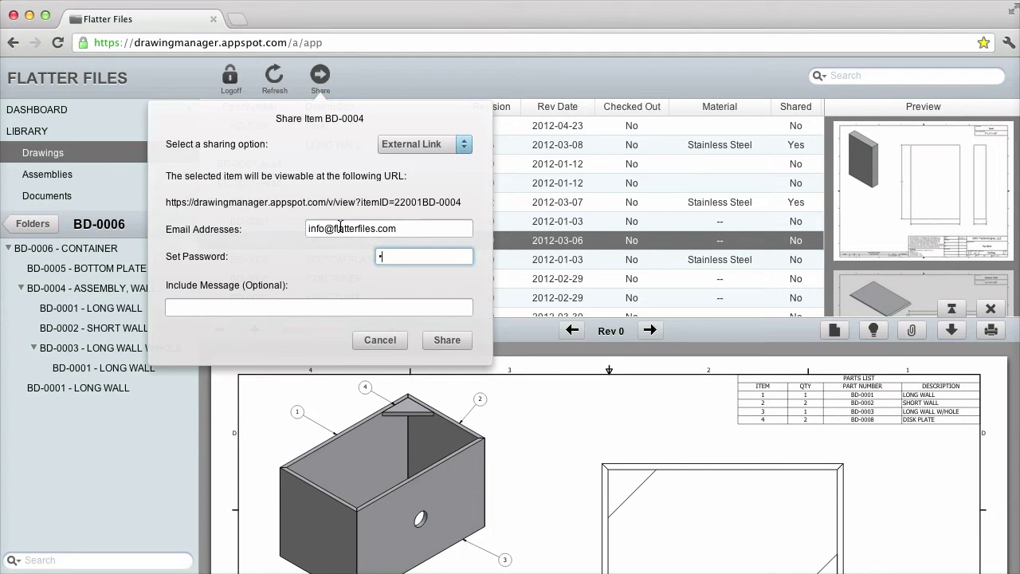
{"action": "left_click", "coordinate": [443, 340]}
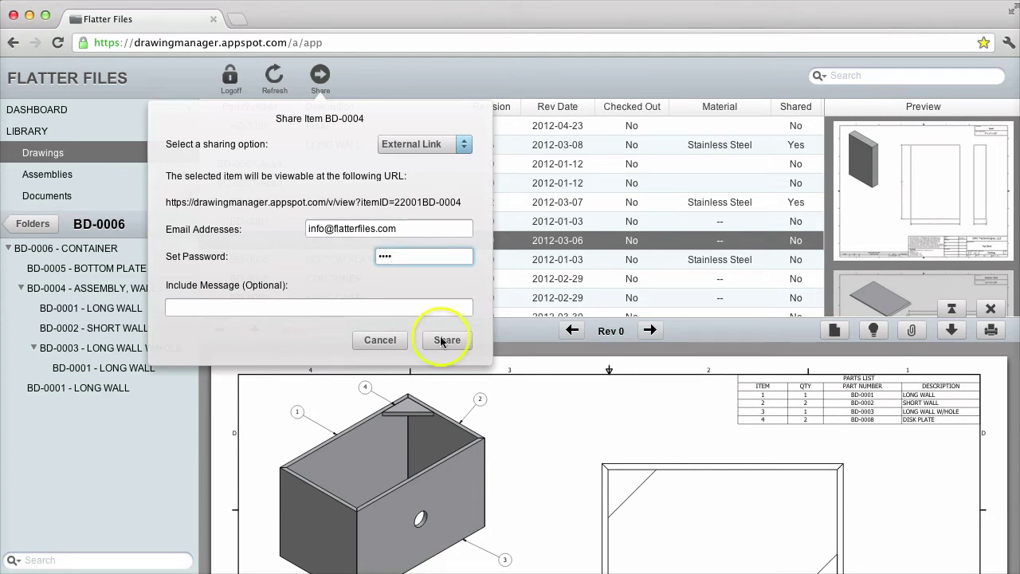
{"action": "right_click", "coordinate": [398, 239]}
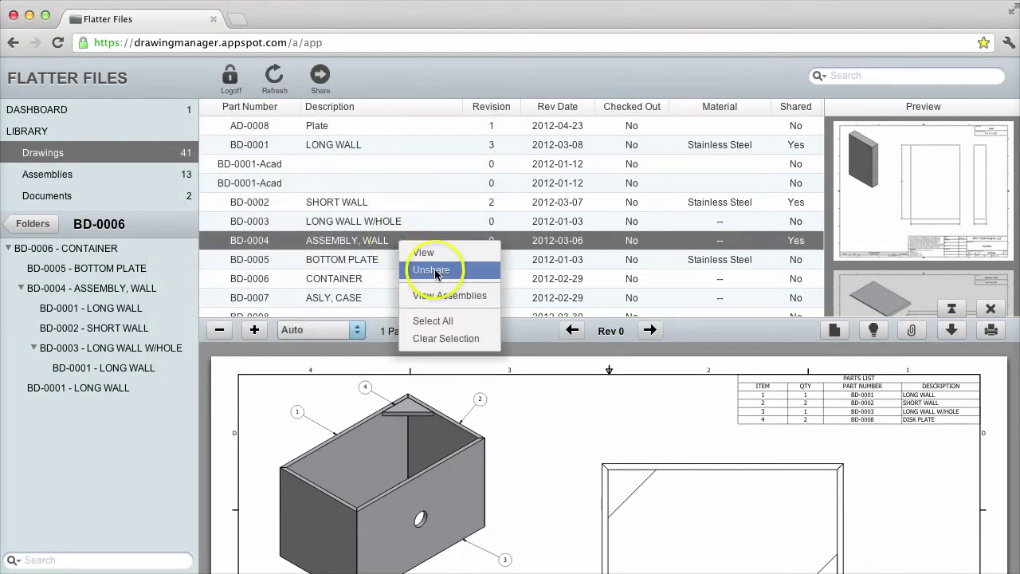
{"action": "left_click", "coordinate": [331, 247]}
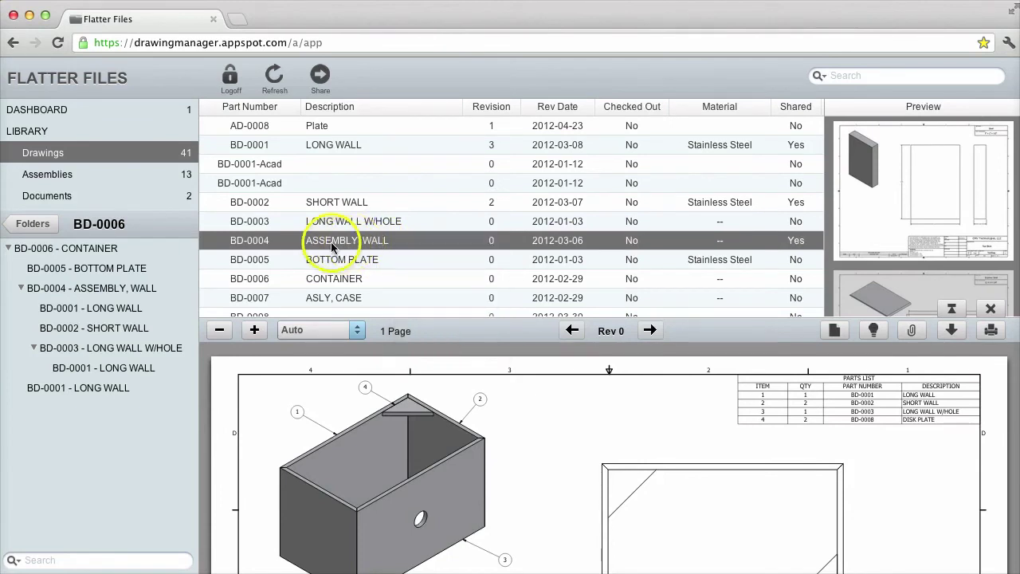
{"action": "left_click", "coordinate": [50, 113]}
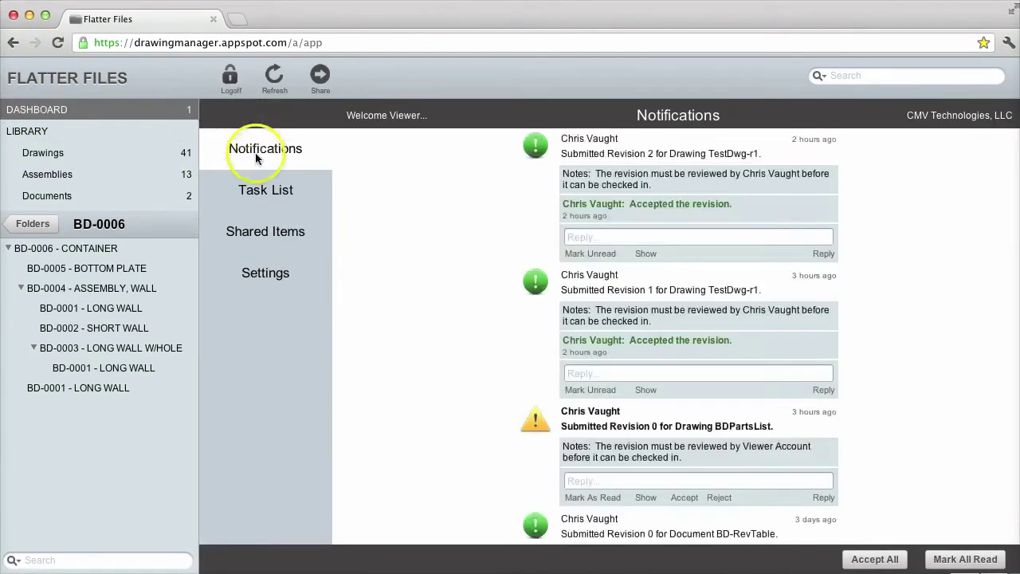
{"action": "left_click", "coordinate": [262, 234]}
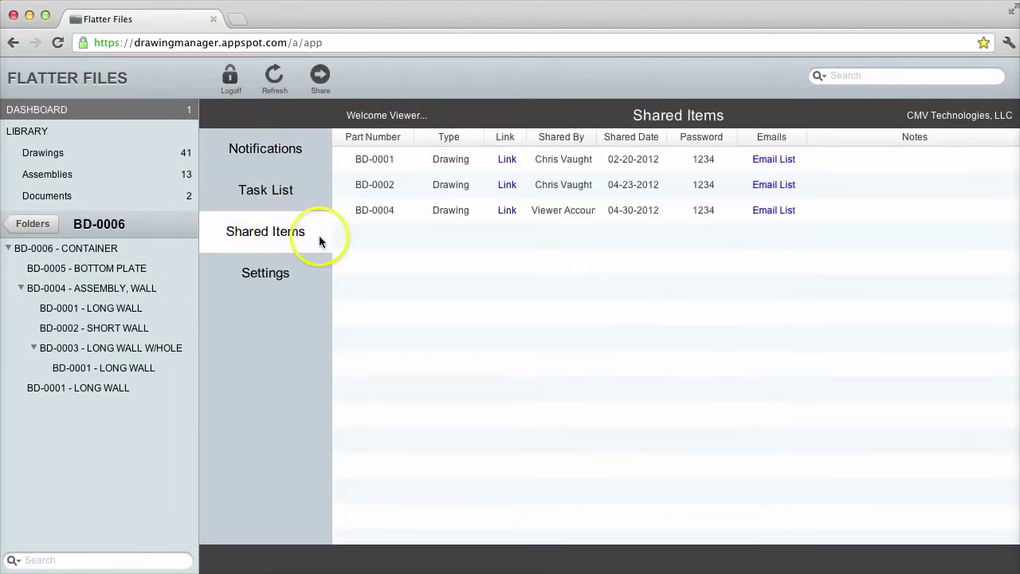
{"action": "left_click", "coordinate": [777, 212]}
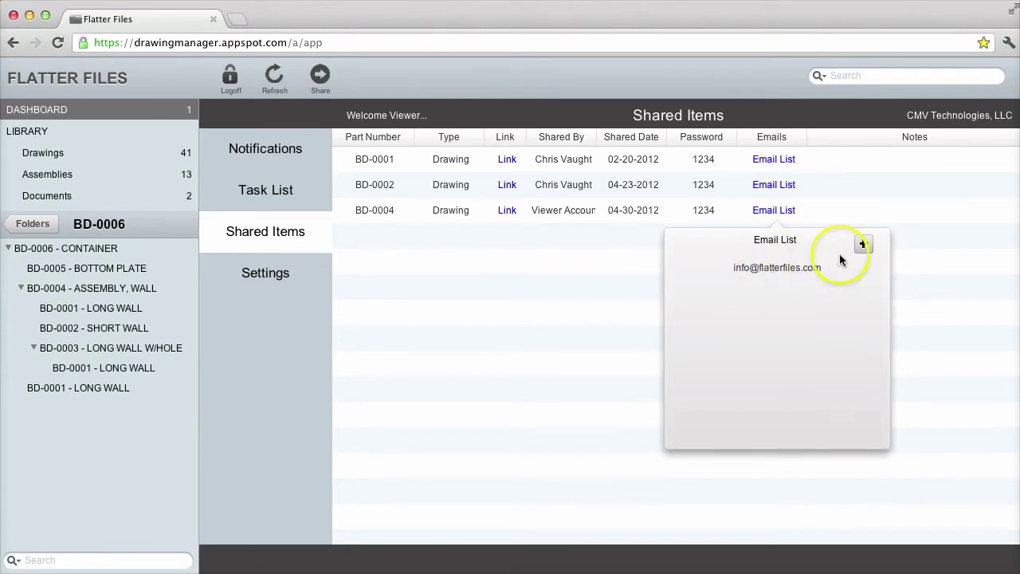
{"action": "left_click", "coordinate": [863, 244]}
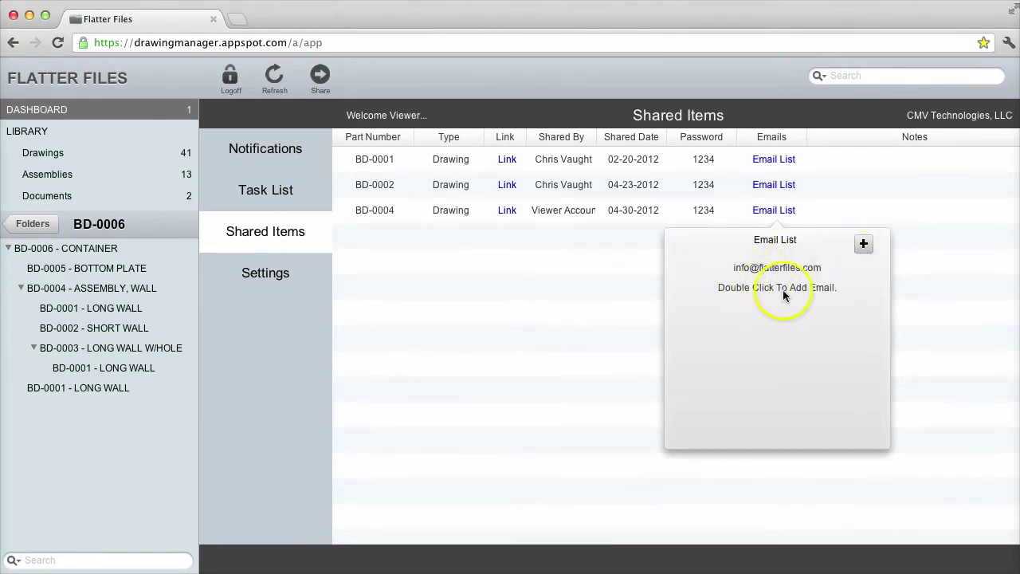
{"action": "left_click", "coordinate": [591, 278]}
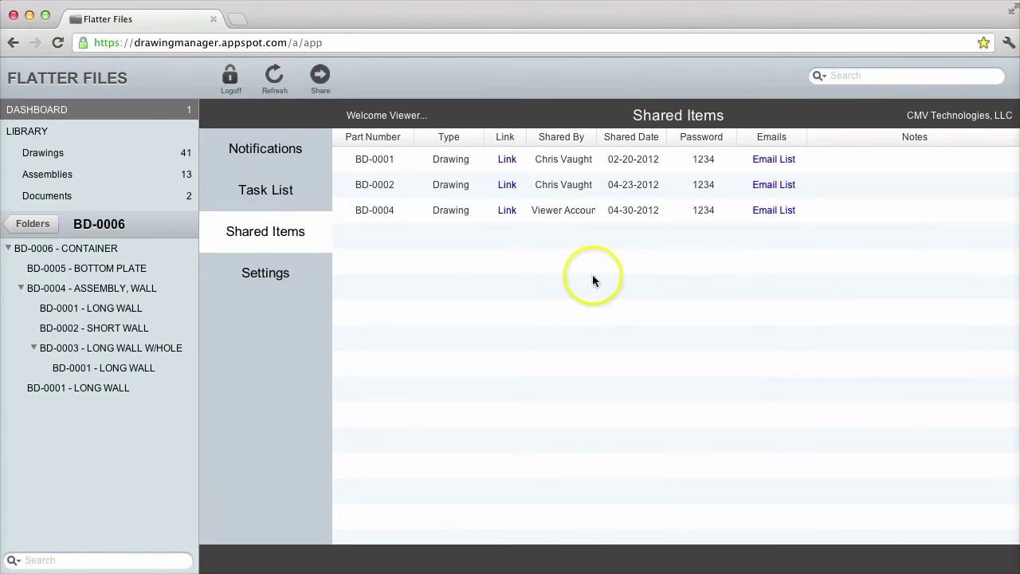
{"action": "mouse_move", "coordinate": [507, 209]}
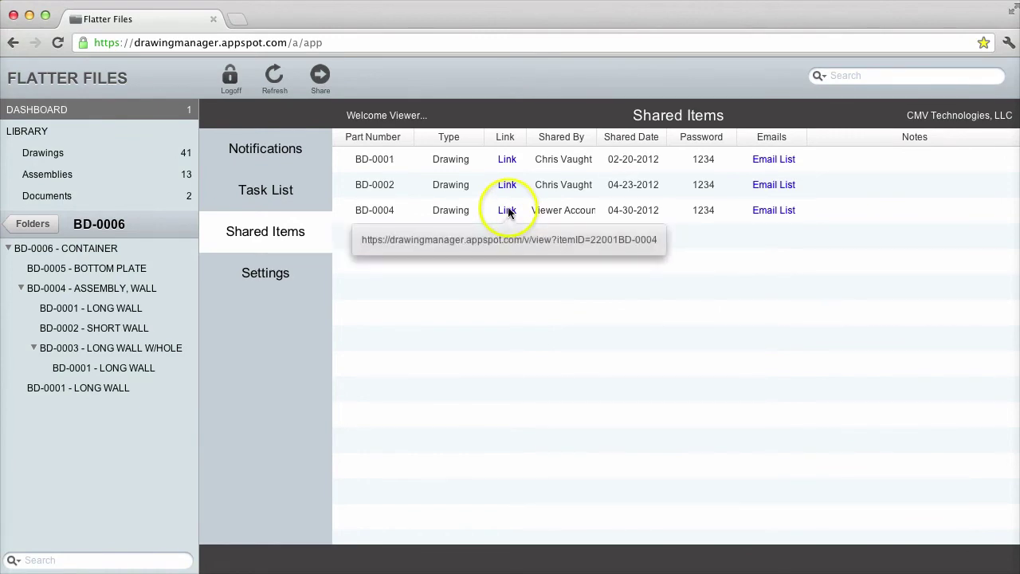
{"action": "left_click", "coordinate": [586, 285]}
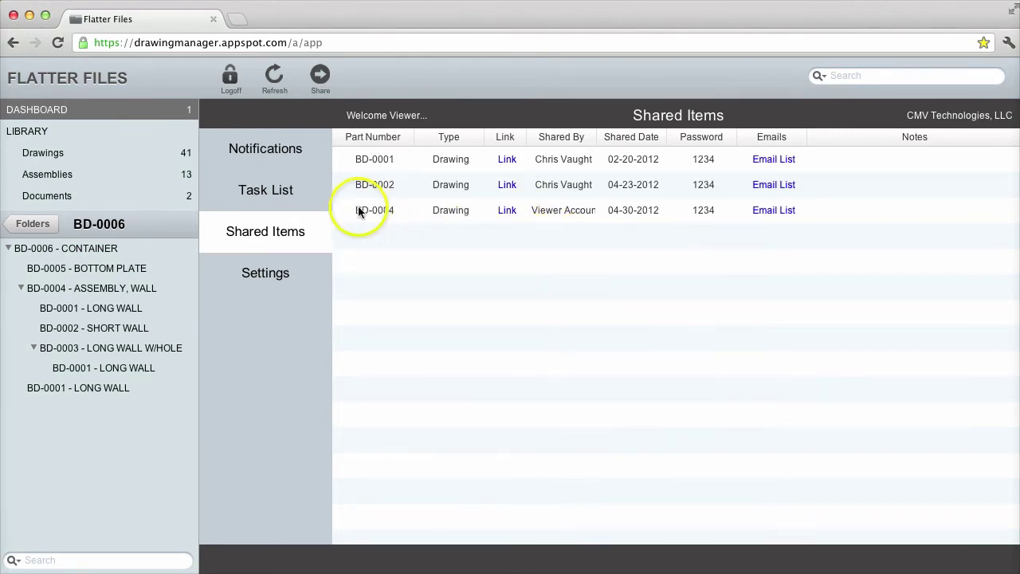
{"action": "right_click", "coordinate": [416, 210]}
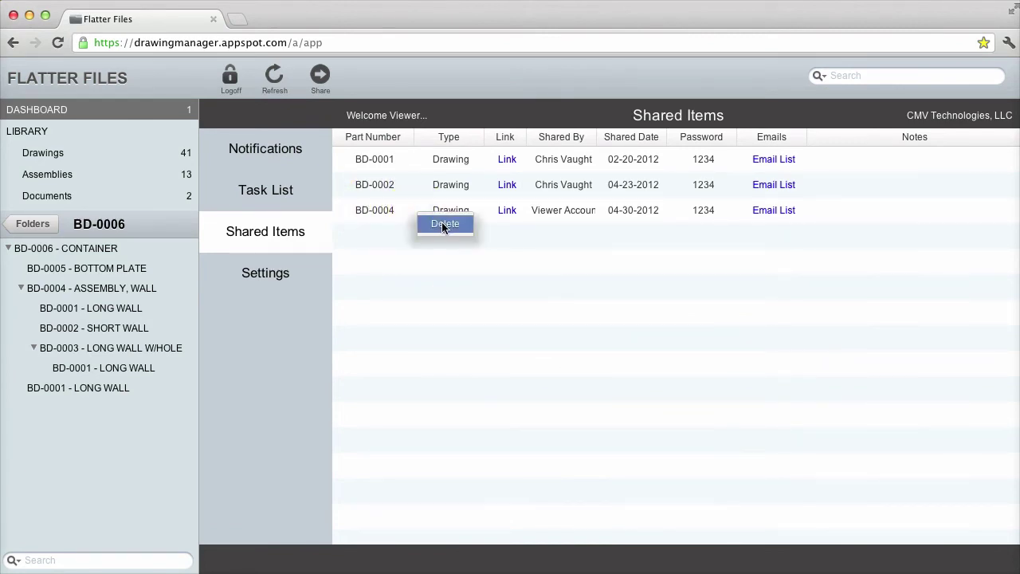
{"action": "left_click", "coordinate": [450, 278]}
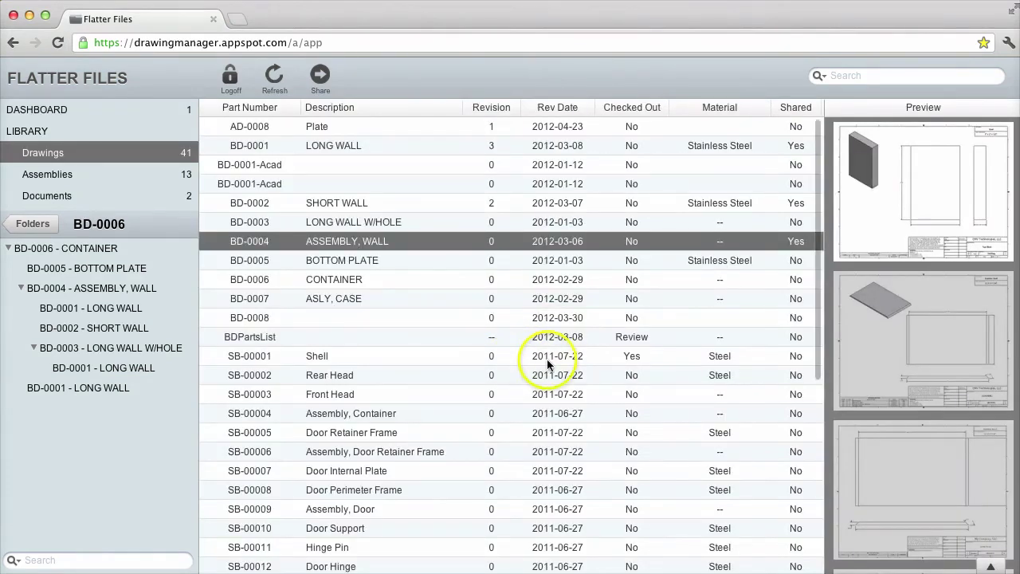
{"action": "left_click", "coordinate": [546, 359]}
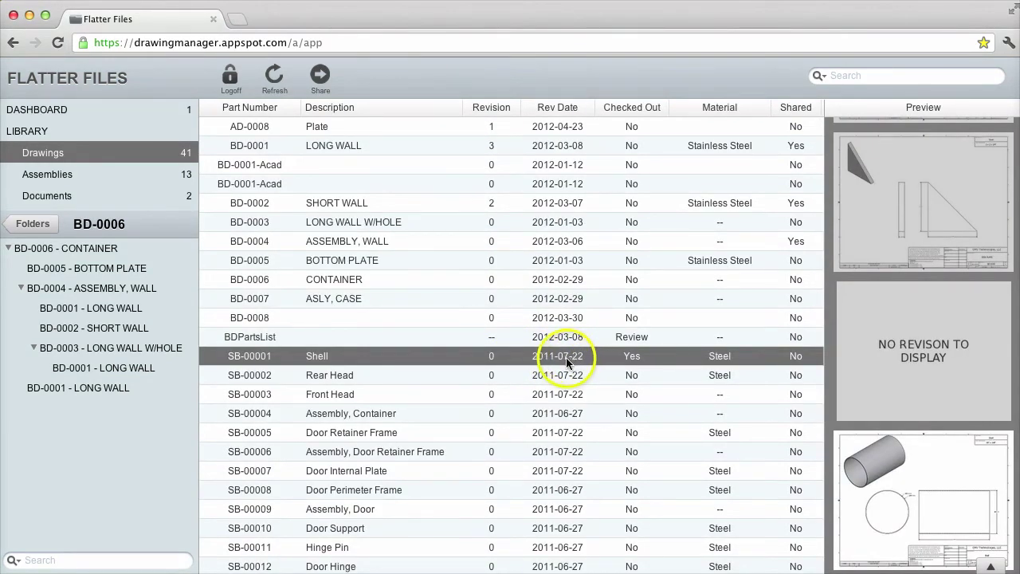
{"action": "double_click", "coordinate": [566, 357]}
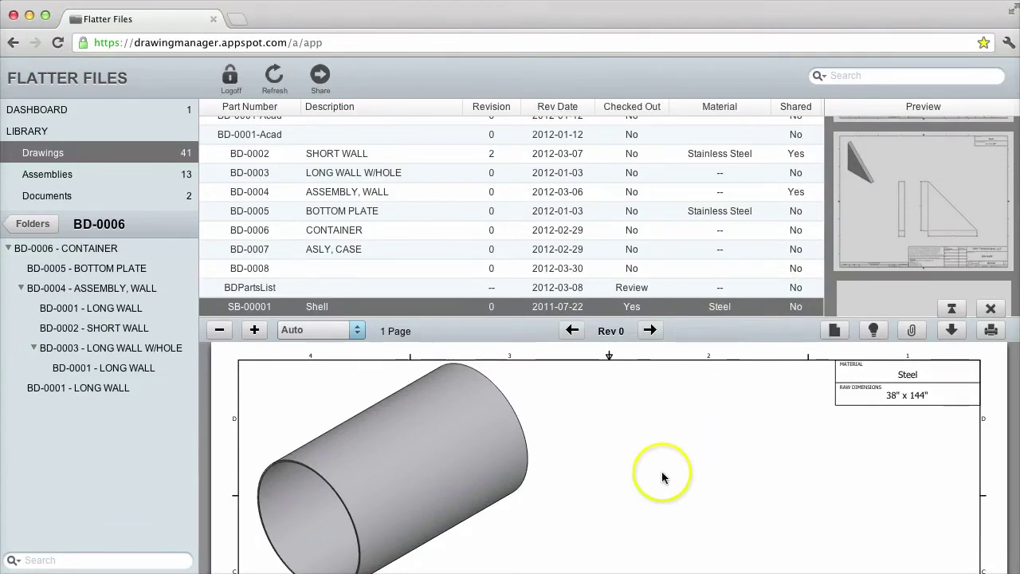
{"action": "scroll", "coordinate": [662, 476], "scroll_direction": "down", "scroll_amount": 1}
{"action": "scroll", "coordinate": [661, 475], "scroll_direction": "up", "scroll_amount": 2}
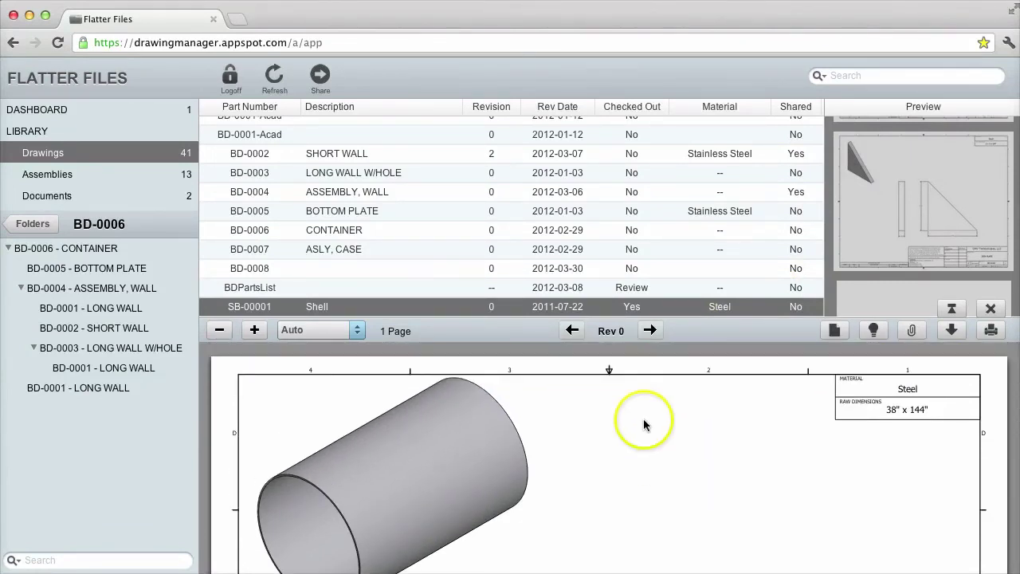
{"action": "left_click", "coordinate": [991, 308]}
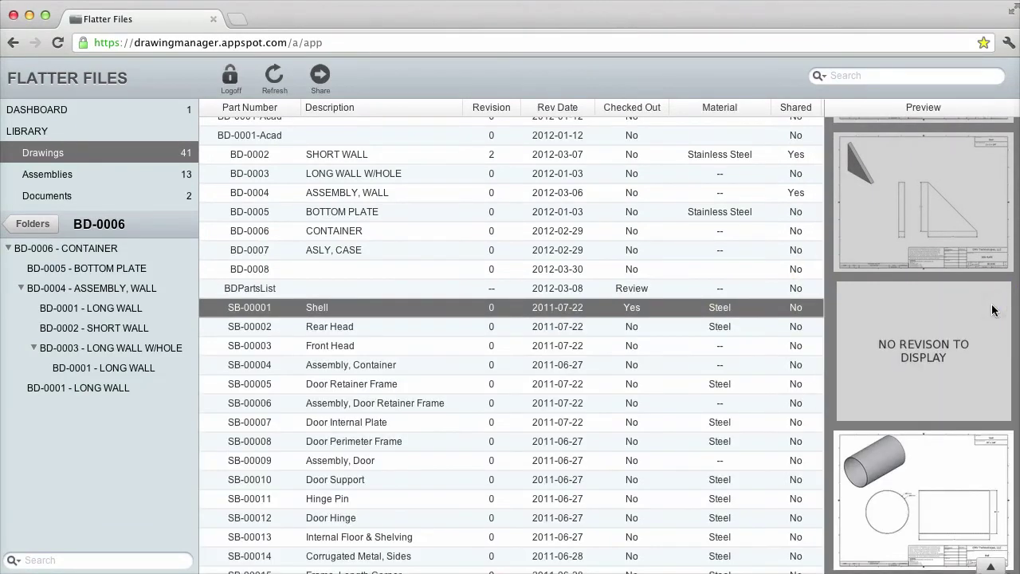
{"action": "scroll", "coordinate": [527, 204], "scroll_direction": "up", "scroll_amount": 1}
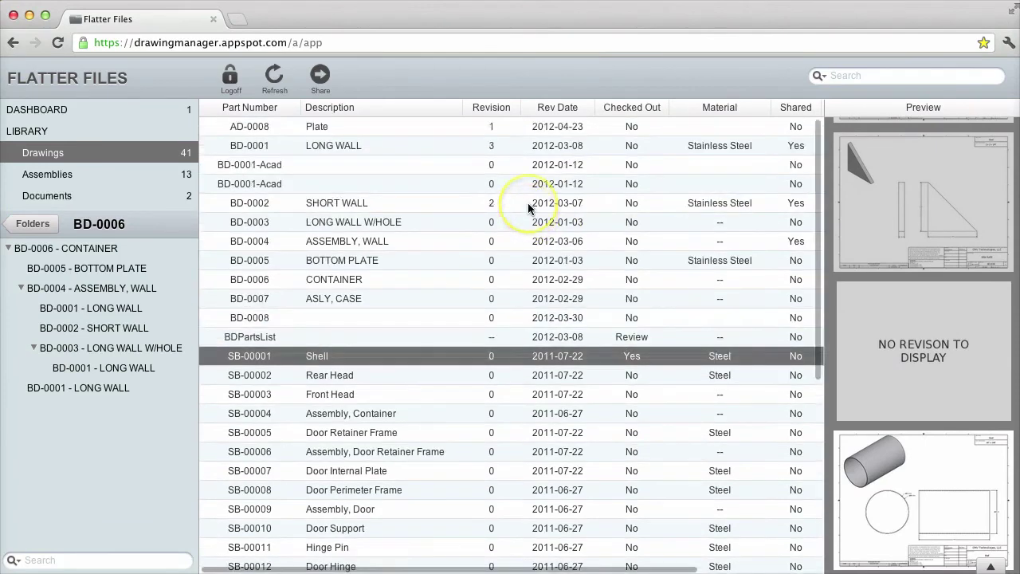
{"action": "left_click", "coordinate": [369, 336]}
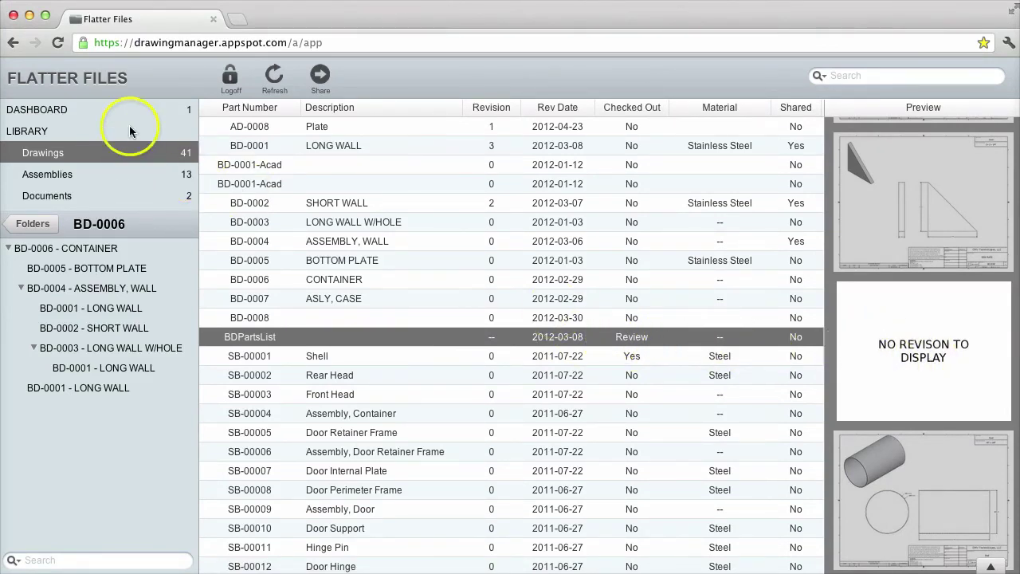
Go to the Dashboard's Notifications and scroll to the BDPartsList revision notice
{"action": "left_click", "coordinate": [54, 109]}
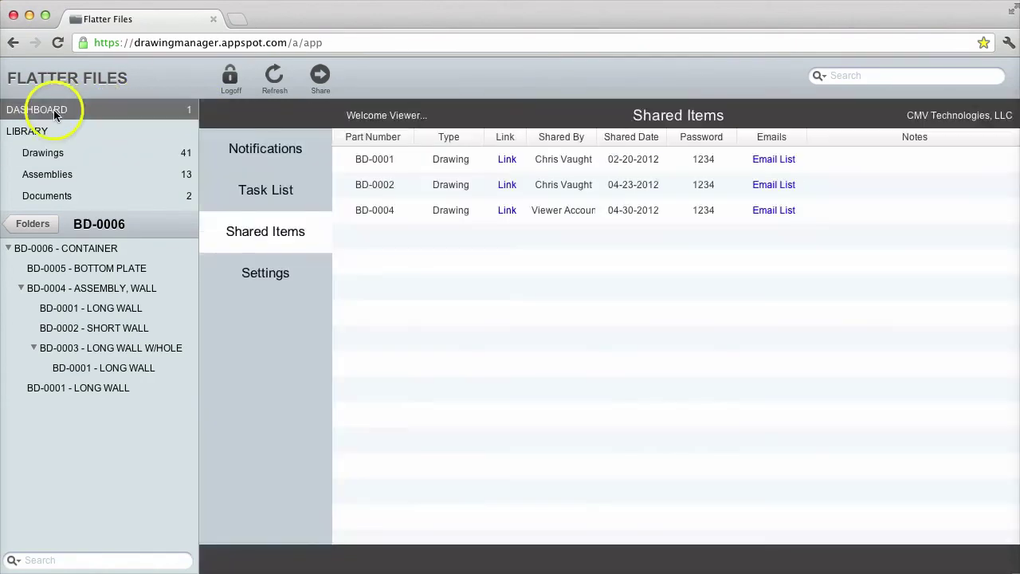
{"action": "left_click", "coordinate": [247, 146]}
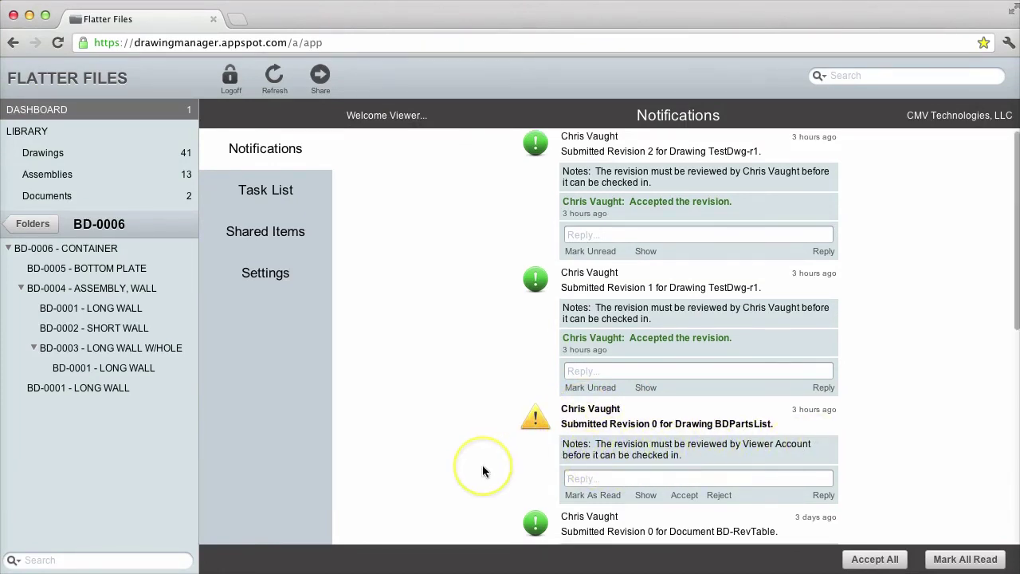
{"action": "scroll", "coordinate": [482, 464], "scroll_direction": "down", "scroll_amount": 2}
Reply 'Testing reply...' to the BDPartsList Revision 0 notification
{"action": "left_click", "coordinate": [619, 436]}
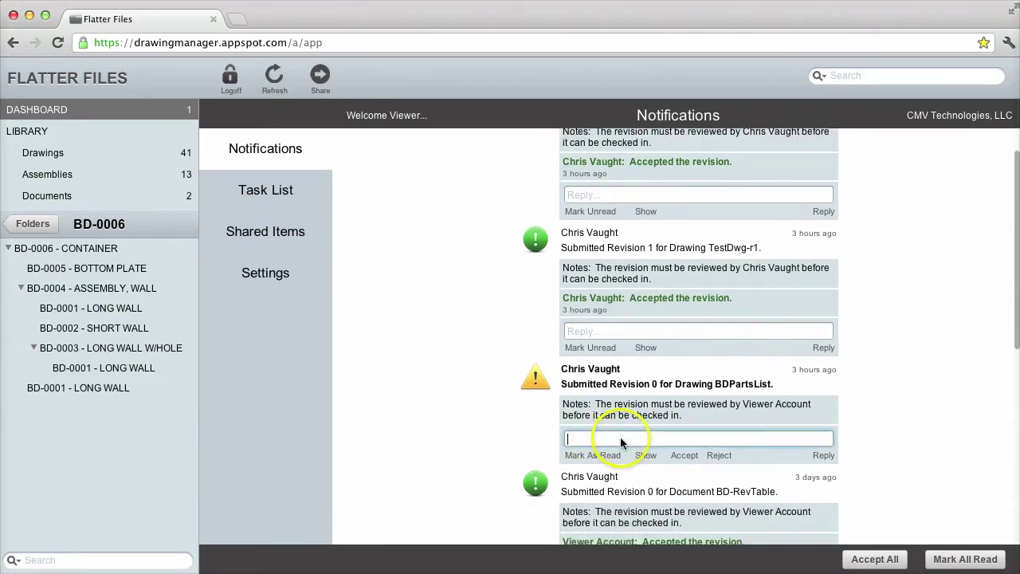
{"action": "type", "text": "Te"}
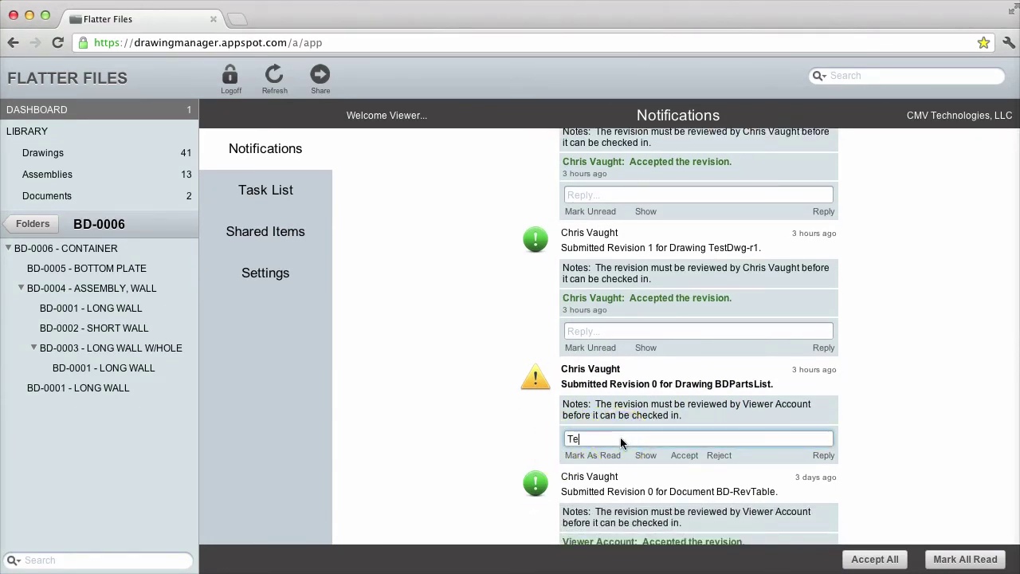
{"action": "type", "text": "sting reply..."}
{"action": "left_click", "coordinate": [821, 455]}
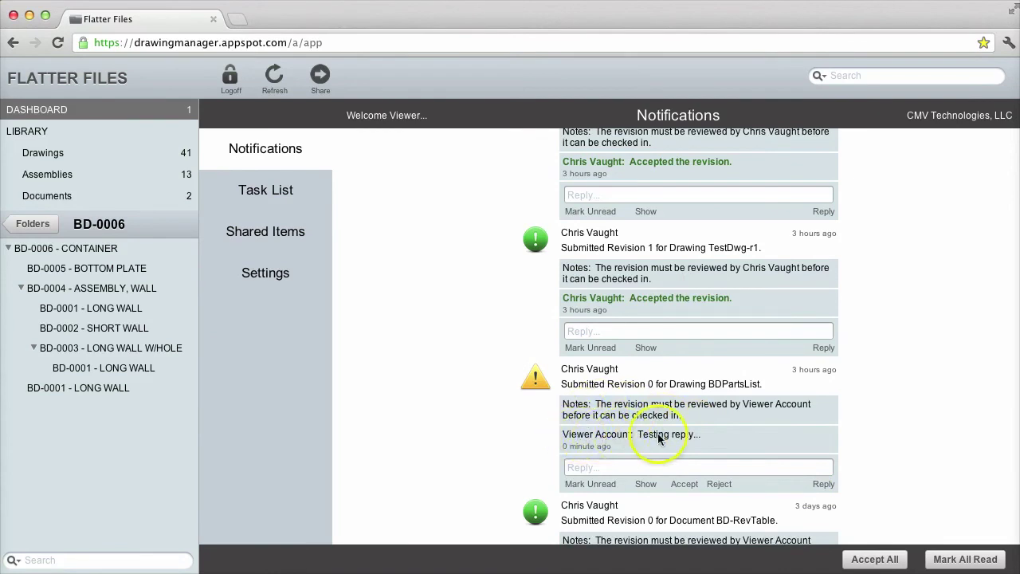
Show the BDPartsList Revision 0 drawing, scroll through it, and accept the revision
{"action": "left_click", "coordinate": [644, 483]}
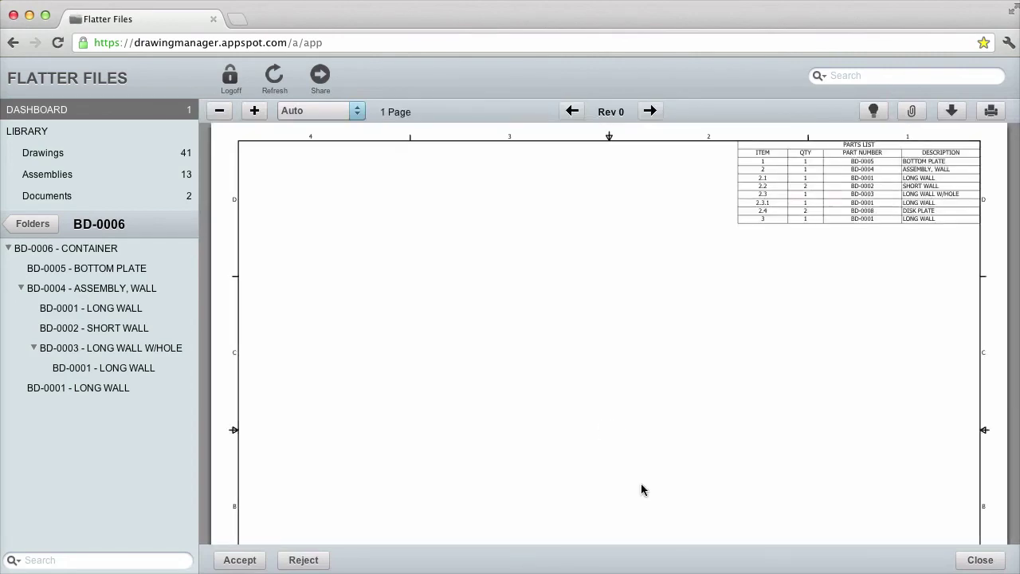
{"action": "left_click", "coordinate": [560, 387]}
{"action": "scroll", "coordinate": [560, 387], "scroll_direction": "down", "scroll_amount": 3}
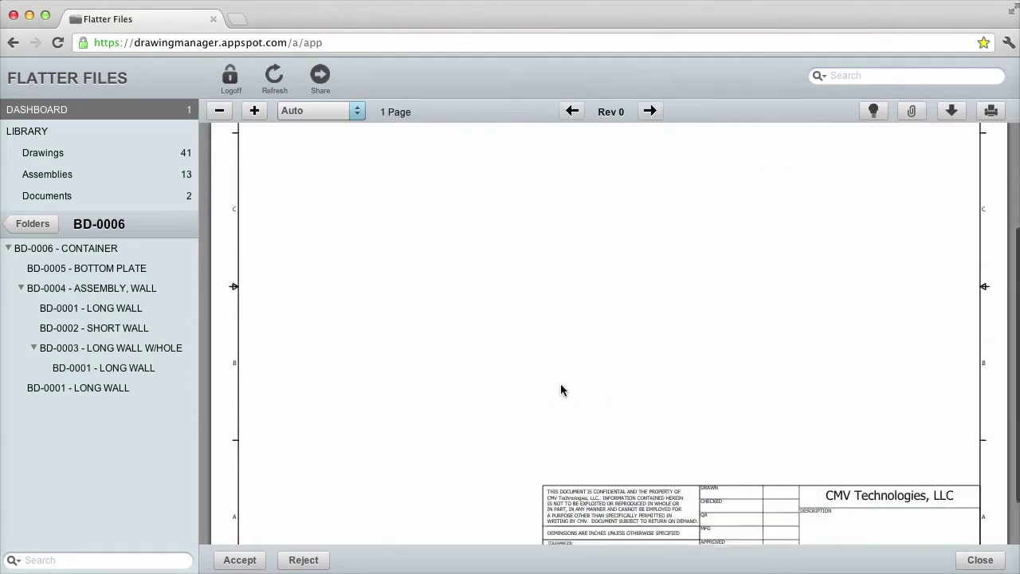
{"action": "scroll", "coordinate": [560, 389], "scroll_direction": "down", "scroll_amount": 2}
{"action": "scroll", "coordinate": [560, 388], "scroll_direction": "up", "scroll_amount": 10}
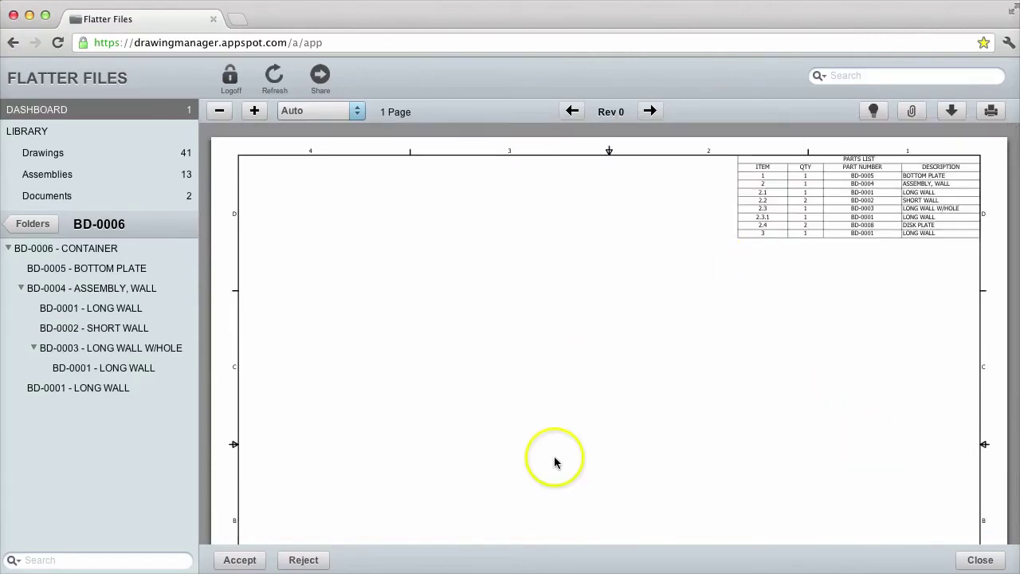
{"action": "left_click", "coordinate": [239, 559]}
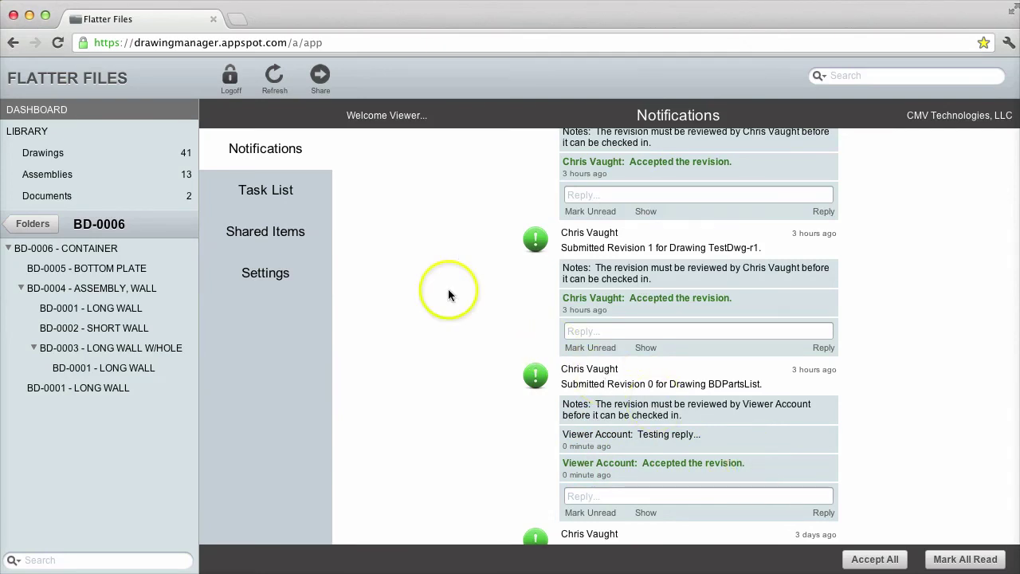
Go back to the Drawings library to confirm BDPartsList now shows Revision 0, not checked out
{"action": "left_click", "coordinate": [54, 152]}
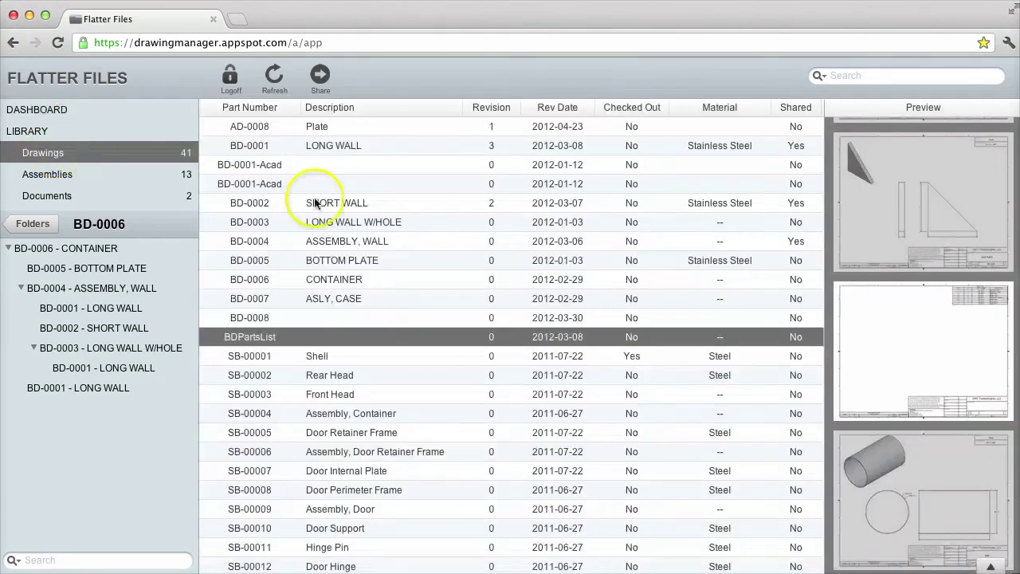